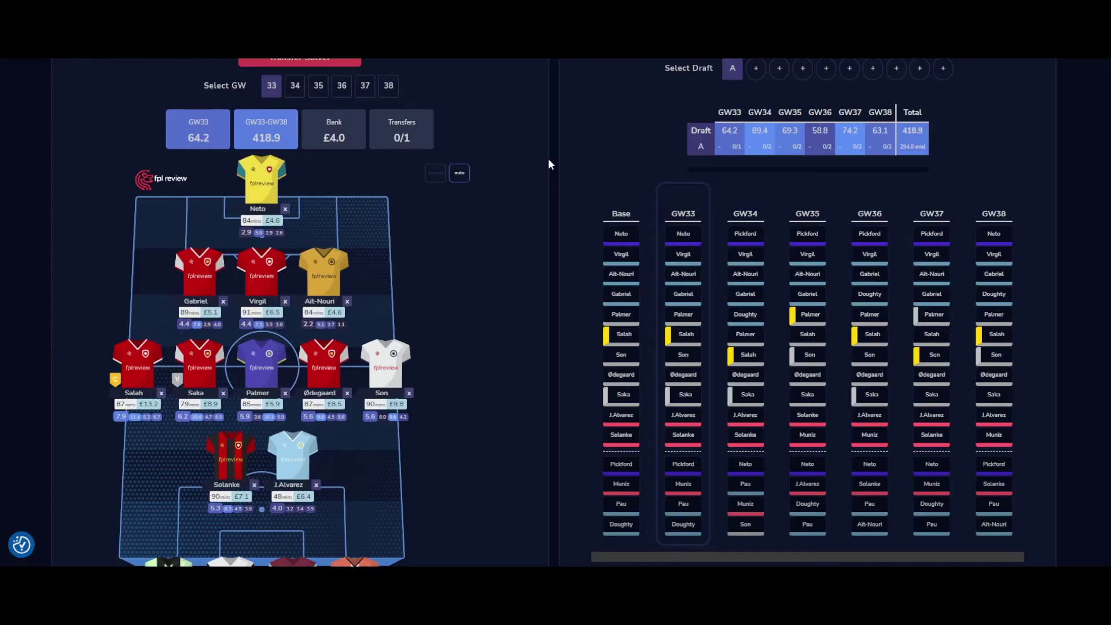
Examine the projected points in the player list and load the Value 50 DF group.
scroll(534, 178, "down", 1)
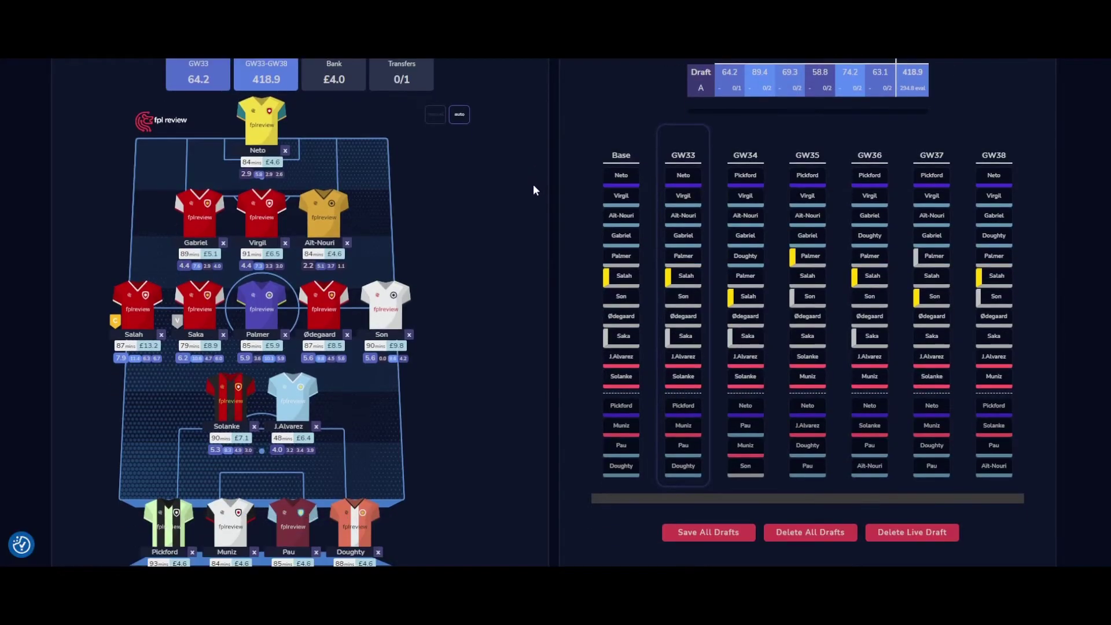
scroll(533, 183, "down", 2)
scroll(533, 186, "down", 15)
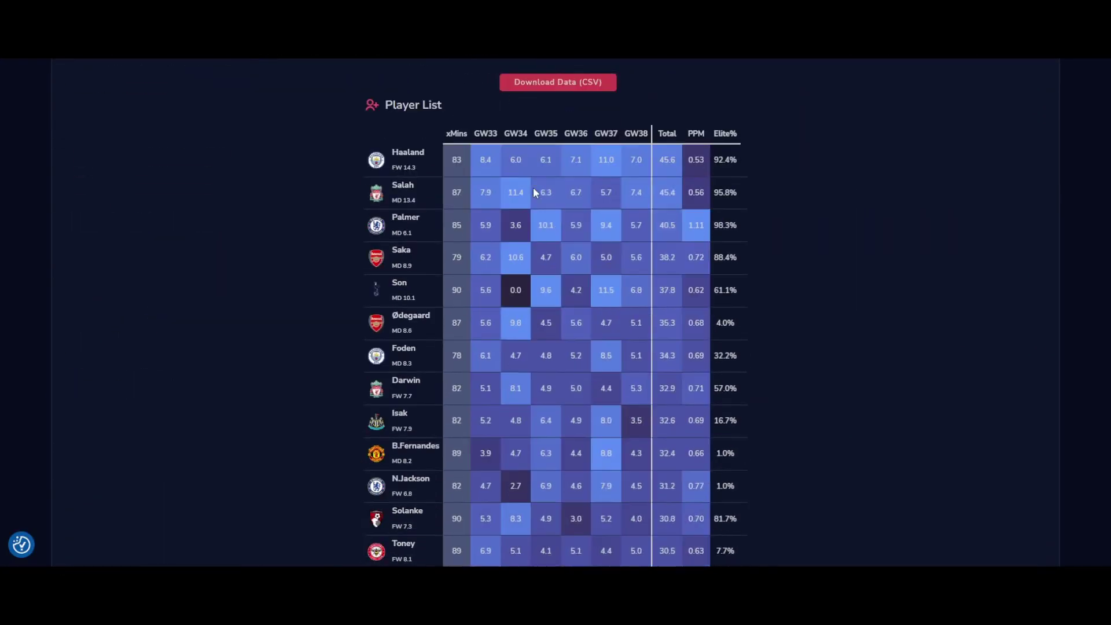
scroll(536, 172, "up", 1)
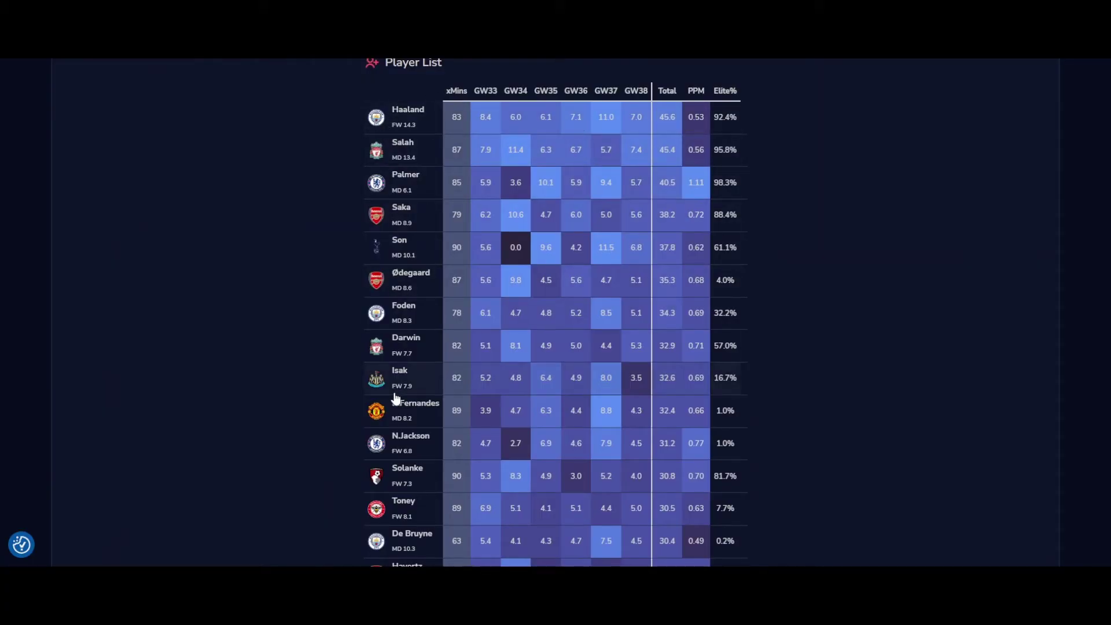
scroll(417, 379, "down", 5)
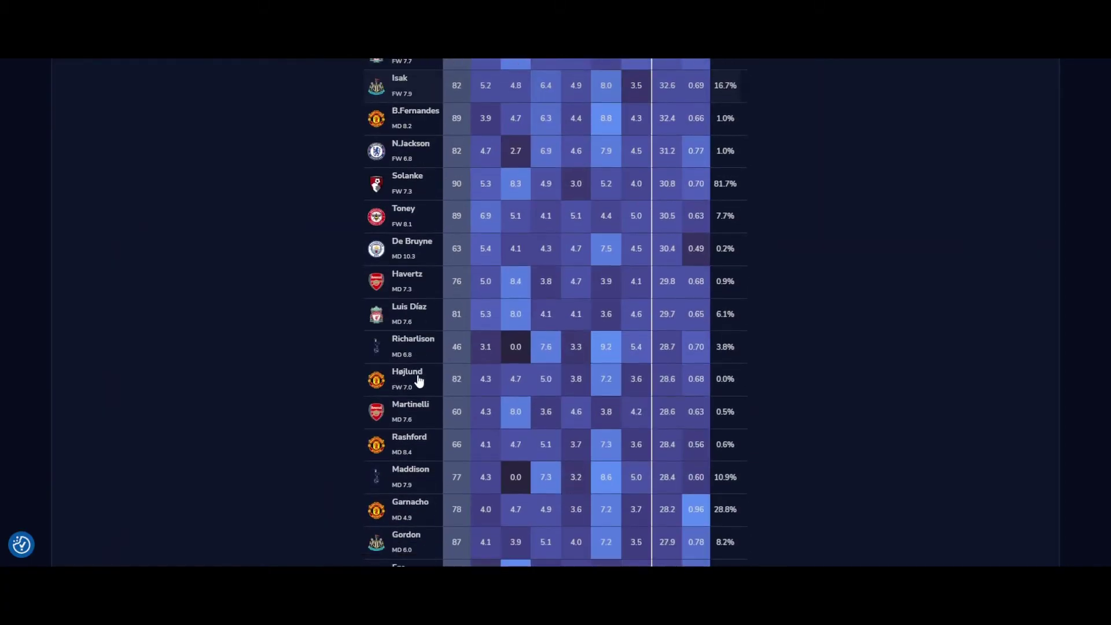
scroll(418, 380, "up", 4)
scroll(418, 380, "up", 5)
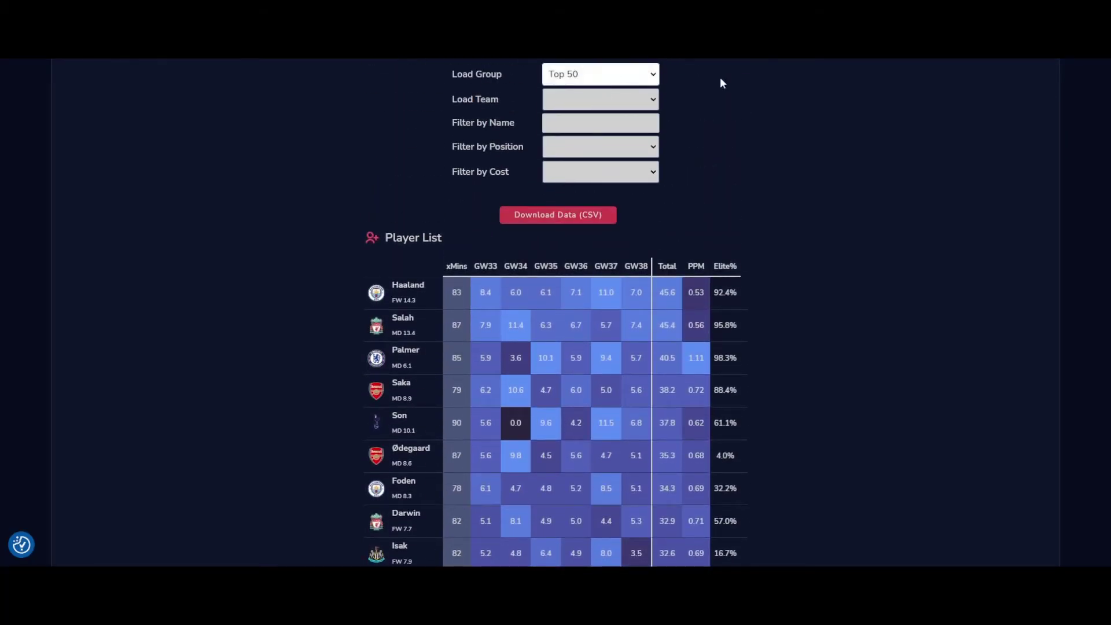
left_click(596, 190)
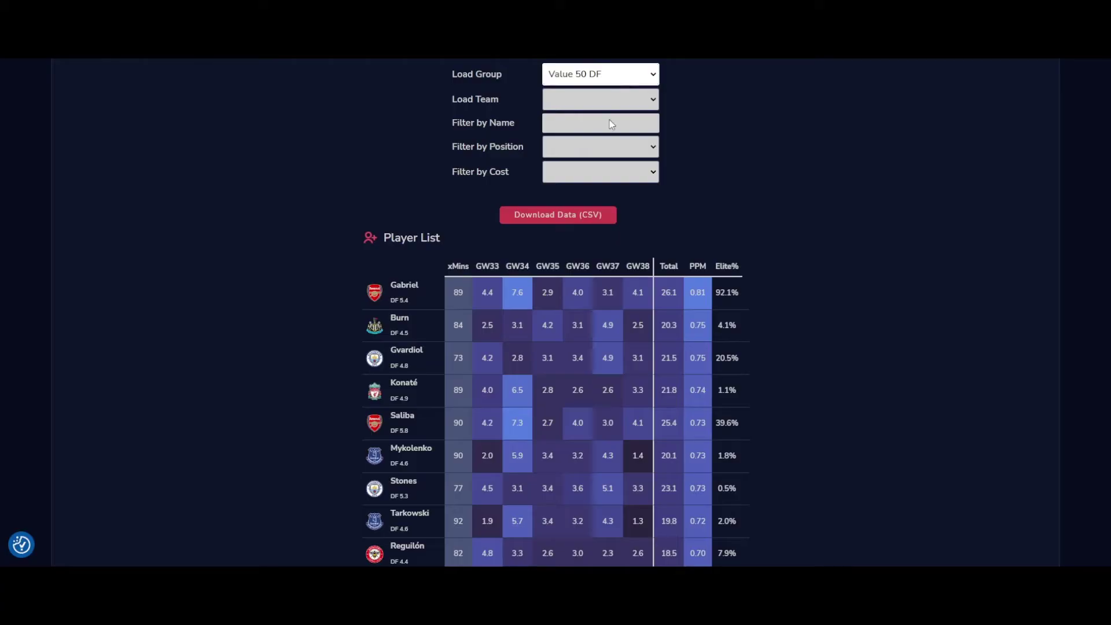
View the team projections for gameweeks 34 and 35, and return to gameweek 33.
scroll(707, 414, "up", 10)
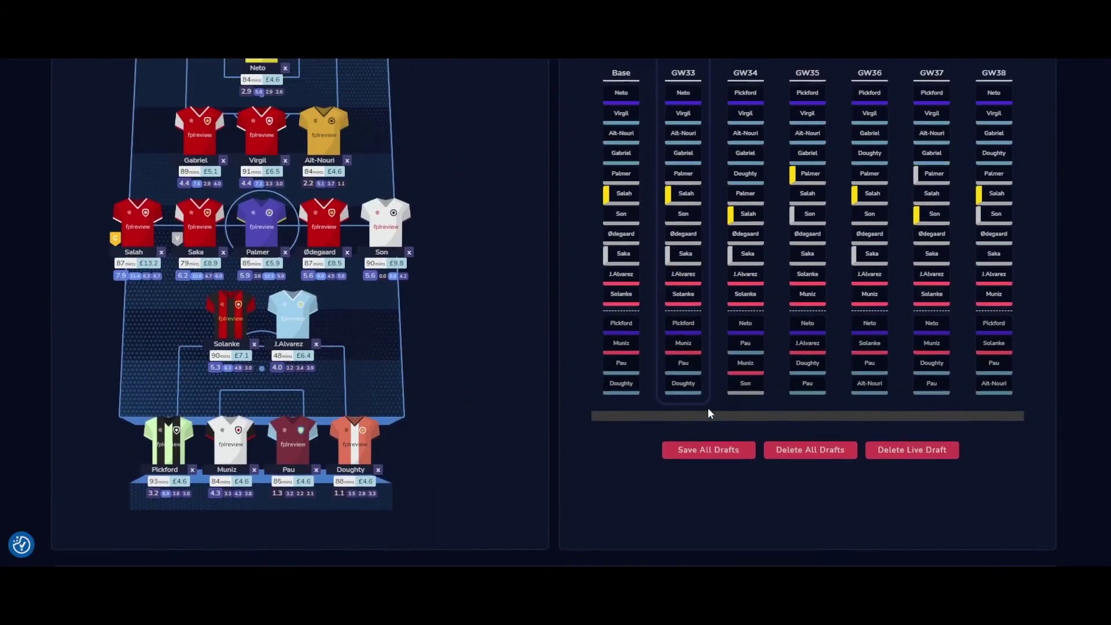
scroll(707, 408, "up", 1)
scroll(707, 407, "up", 1)
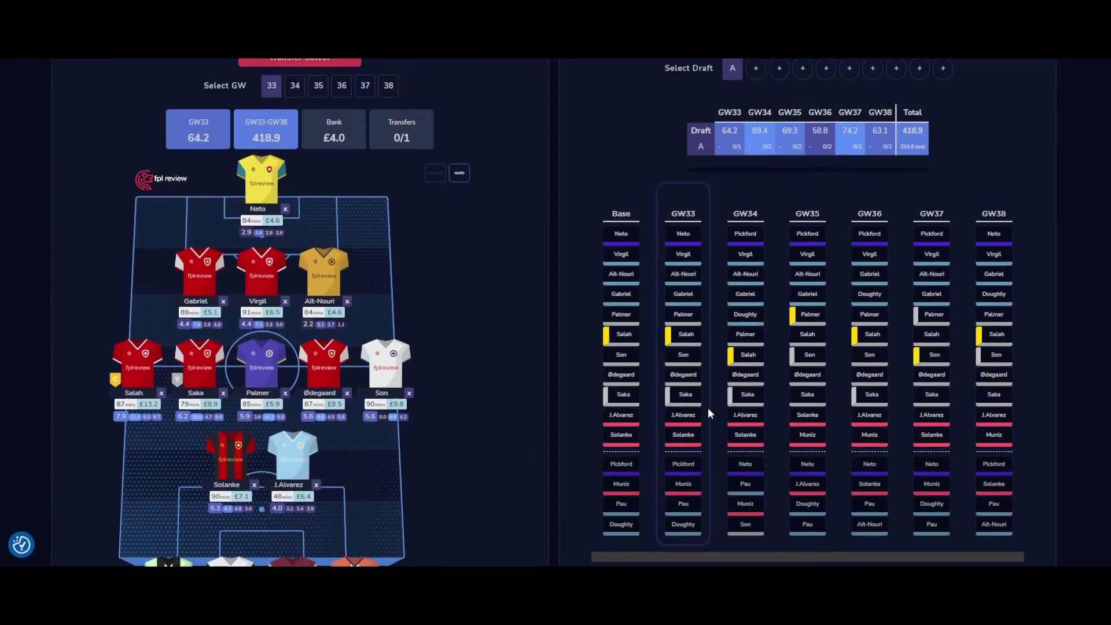
scroll(708, 408, "up", 1)
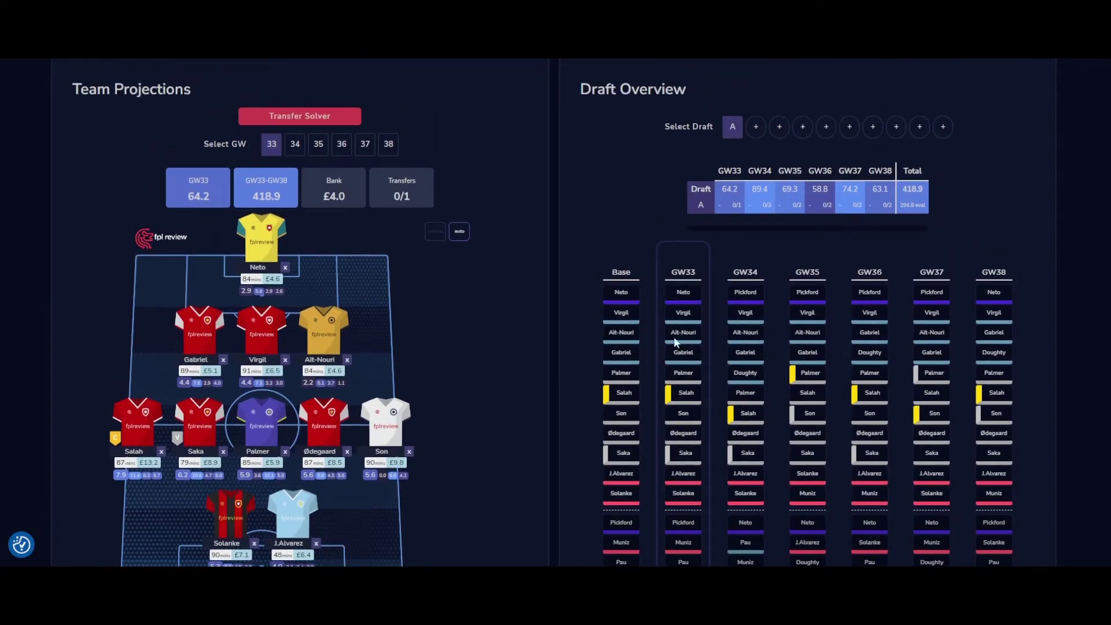
left_click(295, 144)
left_click(319, 145)
left_click(277, 152)
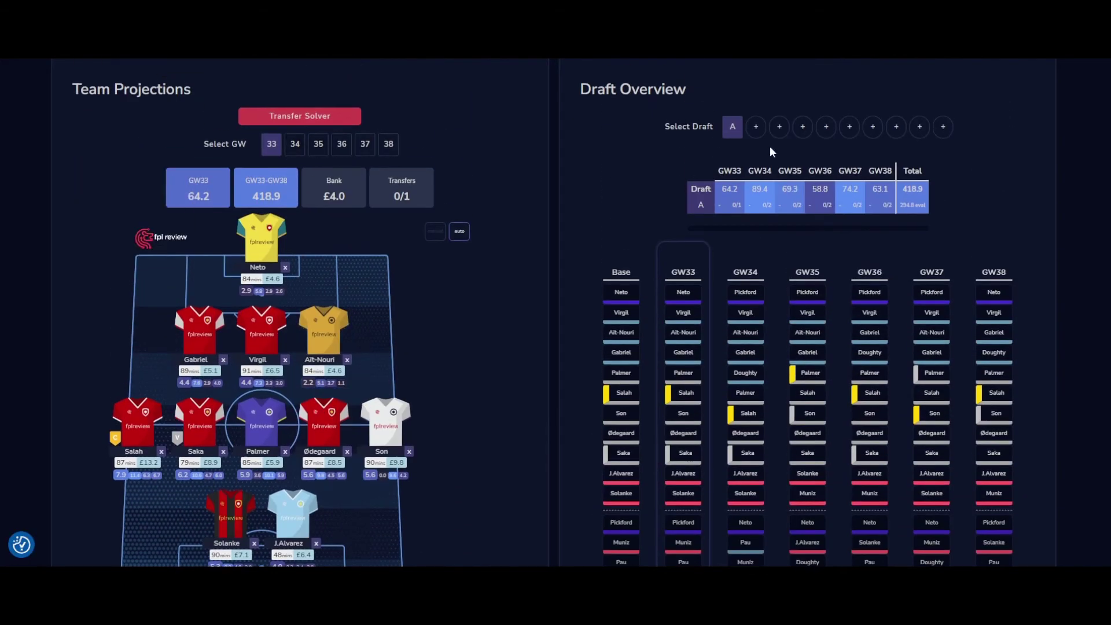
Create drafts B and C, and name the three drafts Manual, Solver and Chips.
left_click(756, 126)
left_click(780, 127)
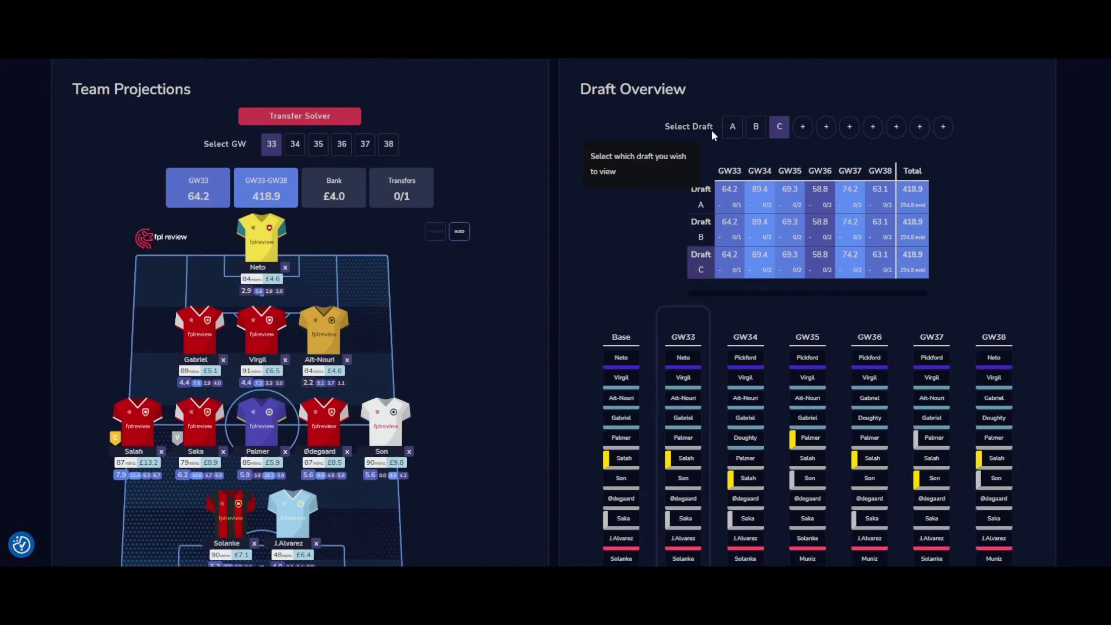
double_click(702, 189)
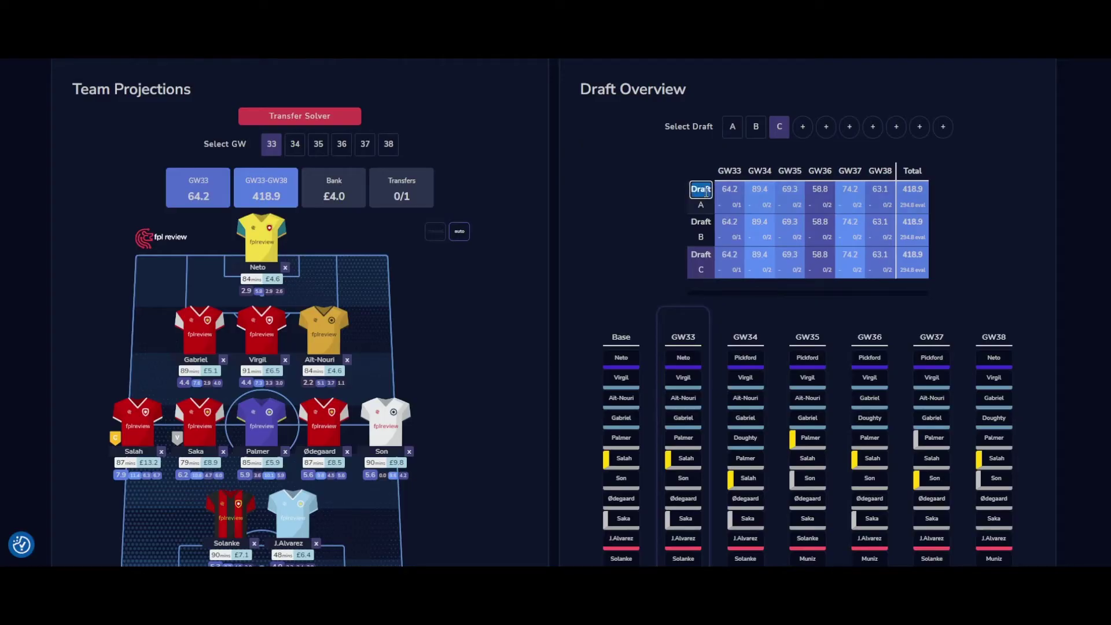
type("Manual")
left_click(701, 221)
double_click(702, 222)
type("Solver")
left_click(697, 252)
double_click(697, 252)
type("Chips")
In the Manual draft, transfer Doughty out for GW33 and bring in Burn from the Value 50 DF group.
left_click(733, 127)
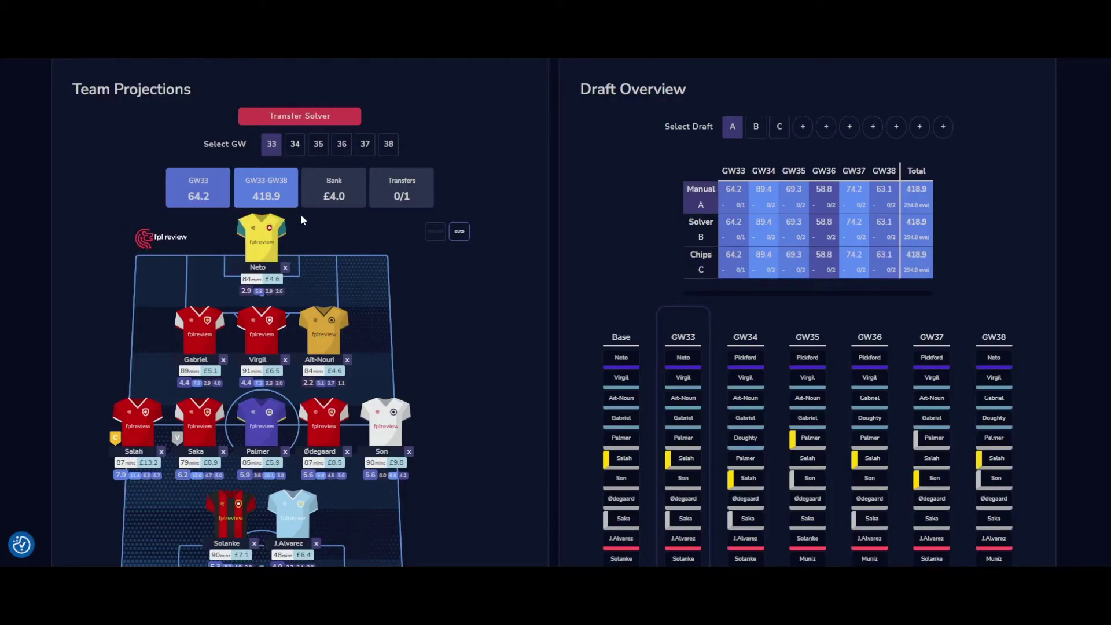
scroll(294, 272, "down", 2)
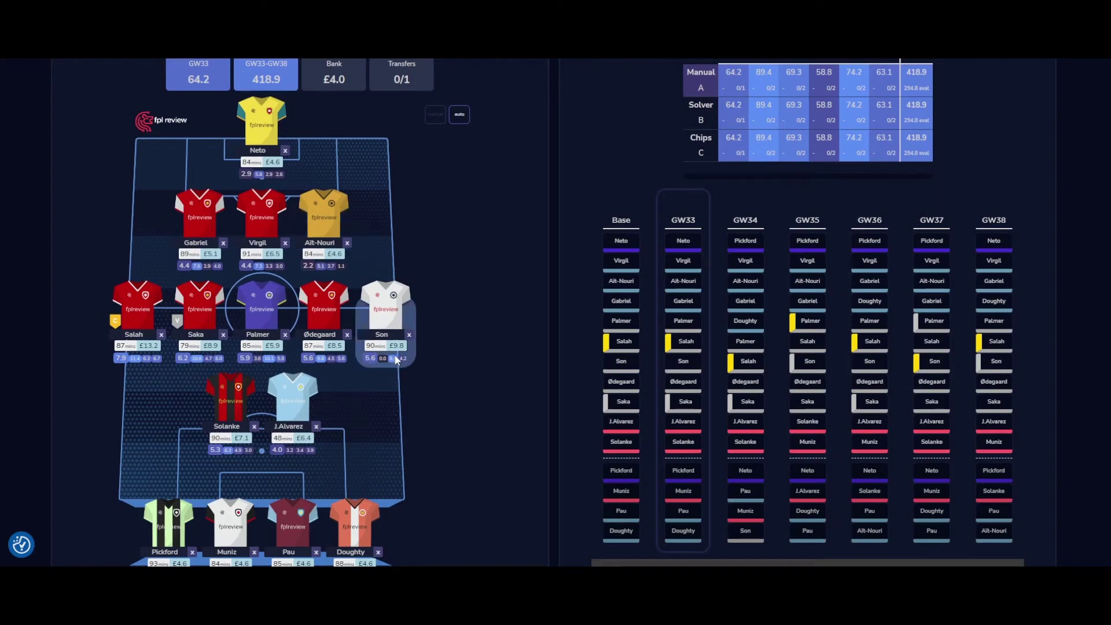
scroll(348, 376, "down", 2)
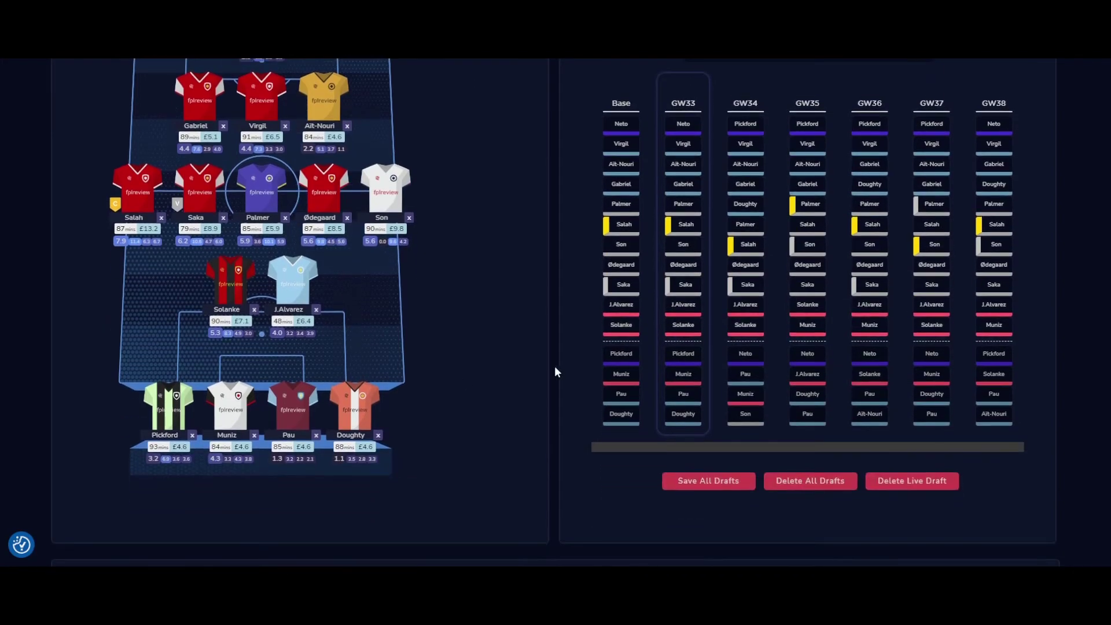
left_click(376, 439)
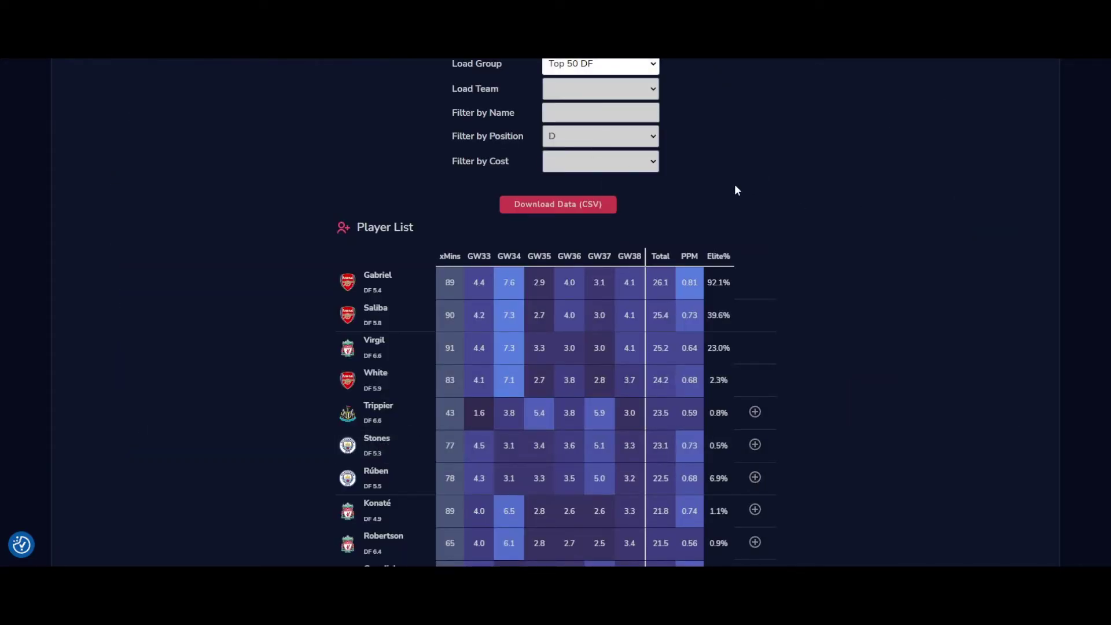
left_click(689, 255)
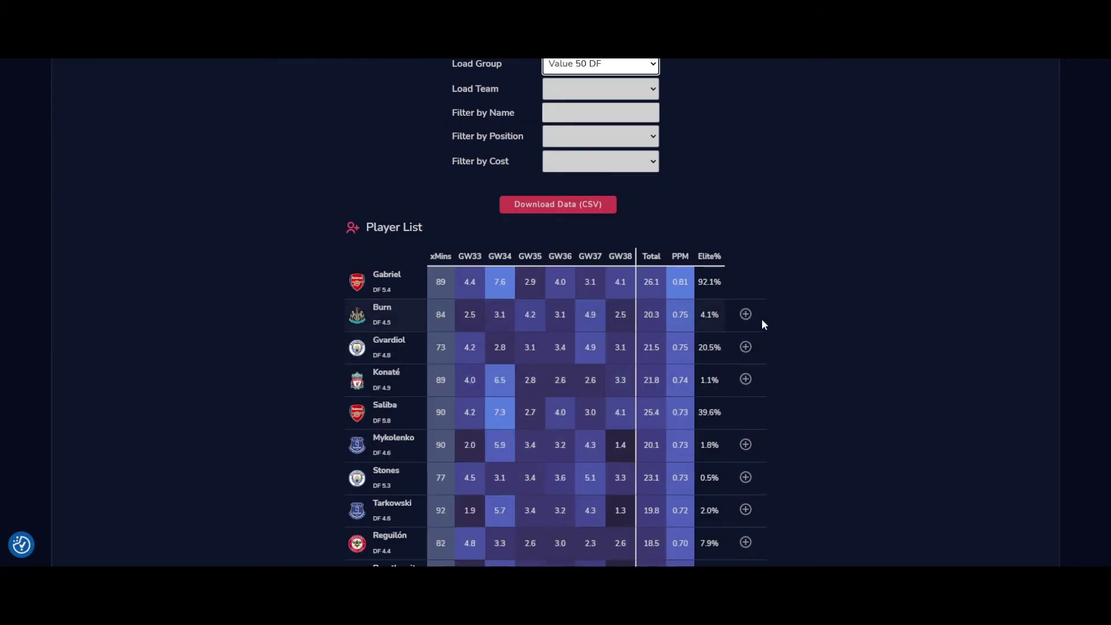
scroll(764, 325, "down", 2)
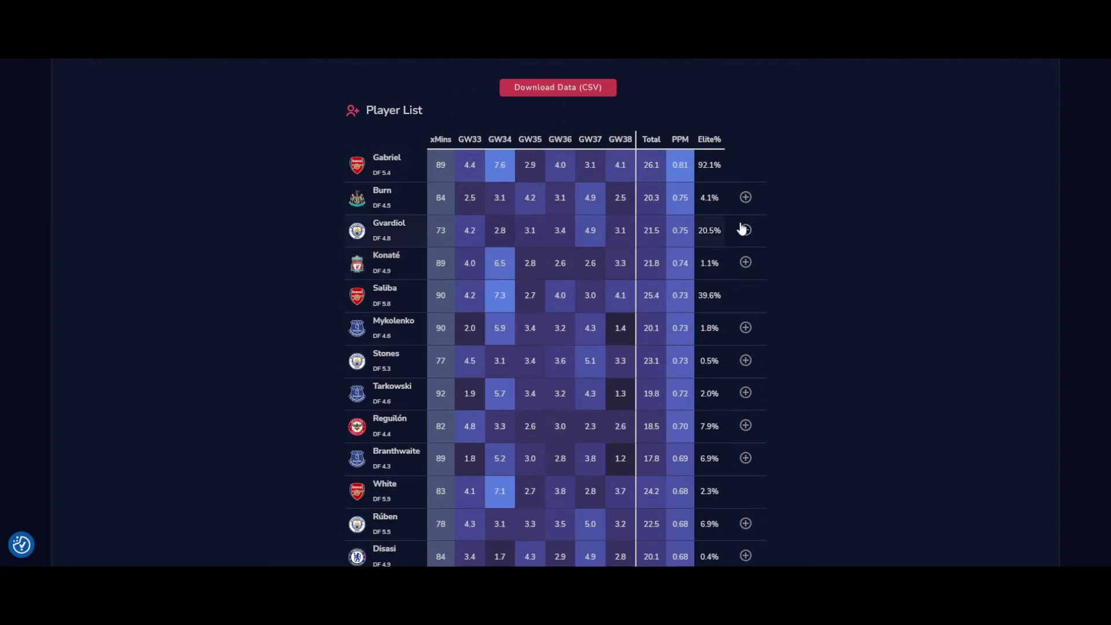
left_click(745, 198)
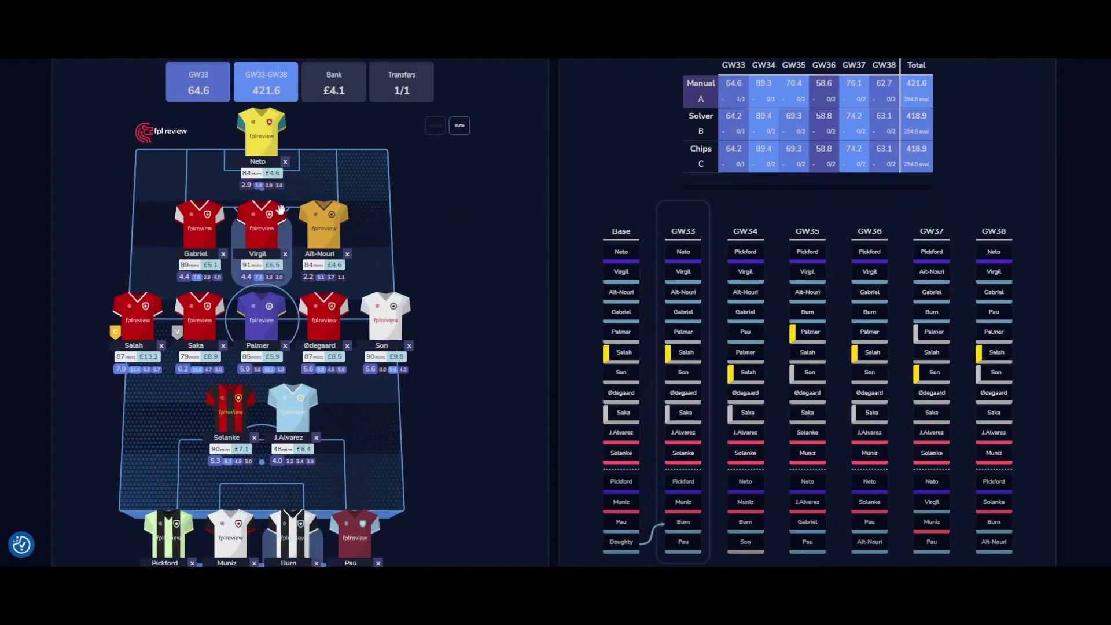
In gameweek 34 of the Manual draft, start Muniz in place of J.Alvarez and make Saka the captain.
scroll(440, 227, "up", 1)
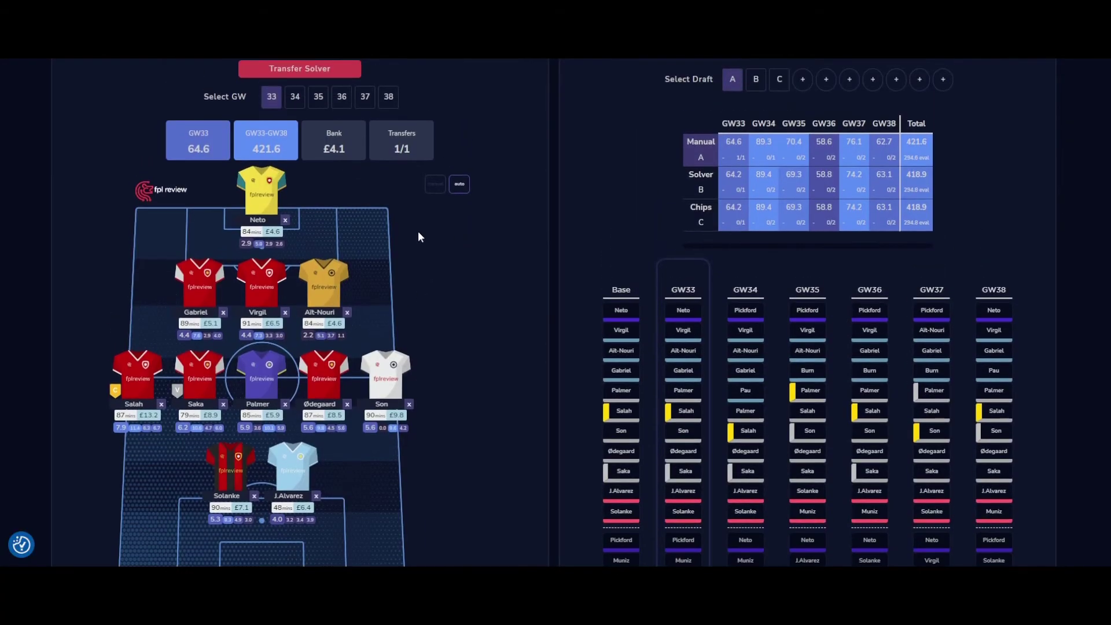
left_click(293, 97)
scroll(289, 262, "down", 1)
scroll(289, 261, "down", 2)
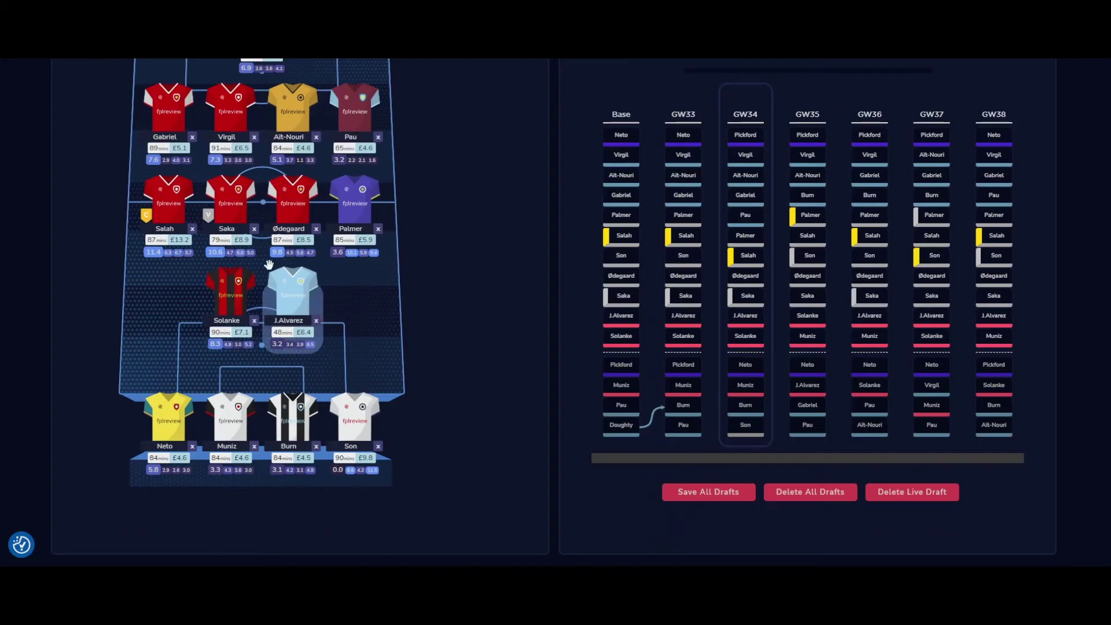
scroll(318, 289, "up", 2)
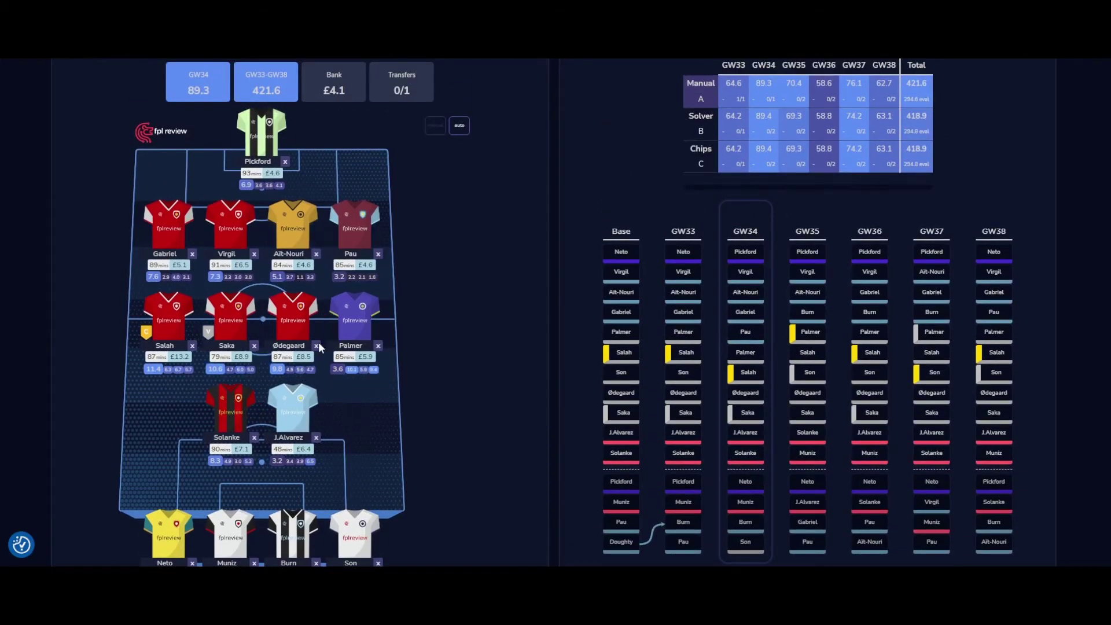
scroll(249, 341, "down", 1)
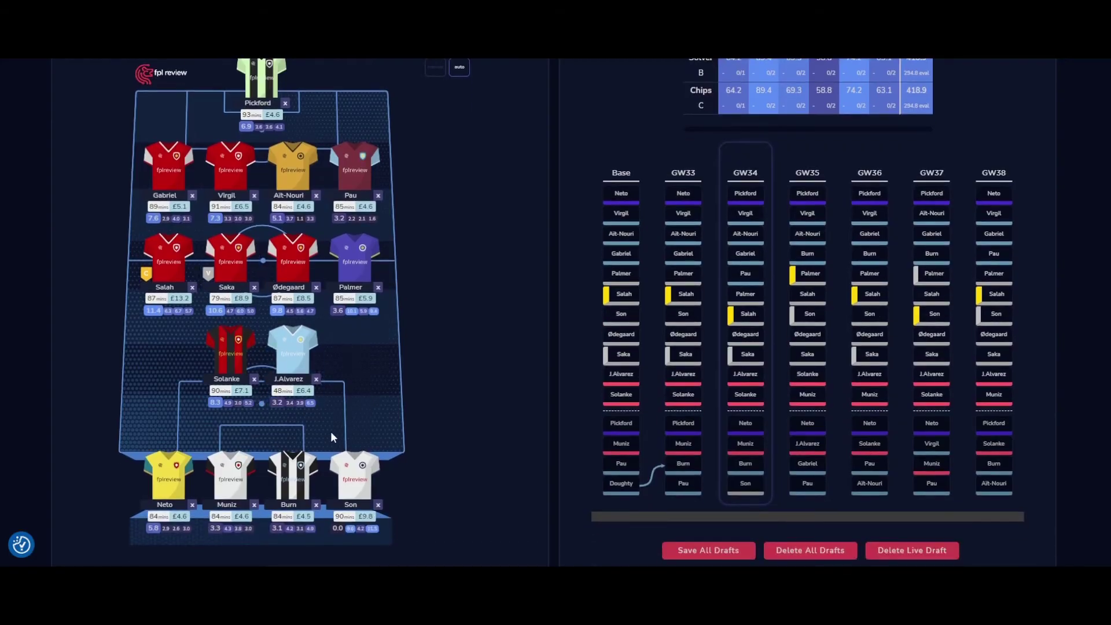
scroll(329, 435, "up", 1)
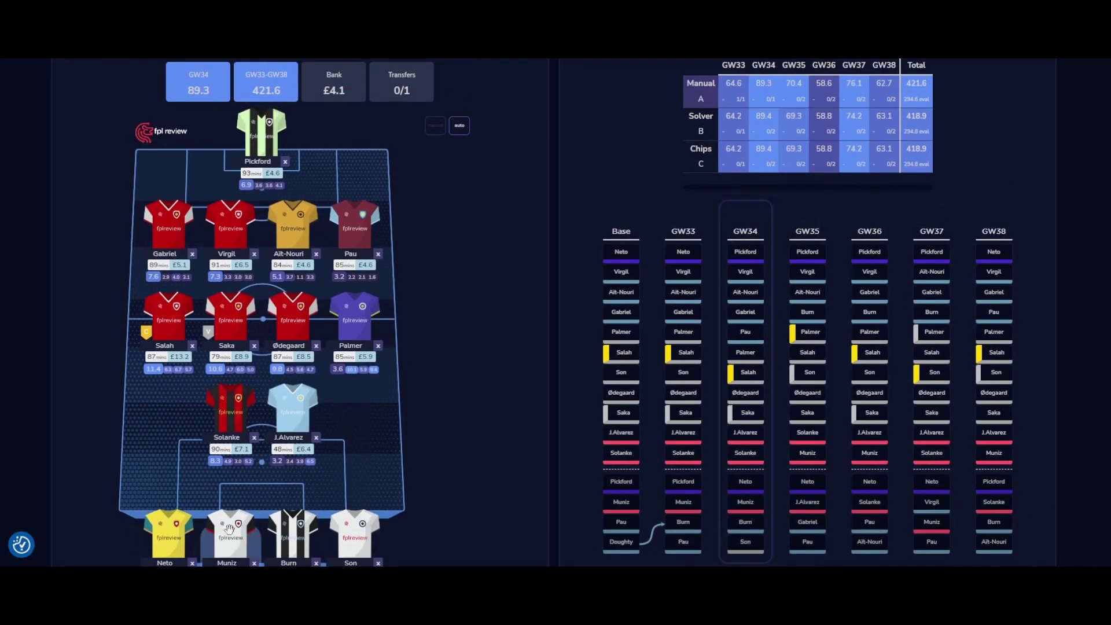
left_click(291, 412)
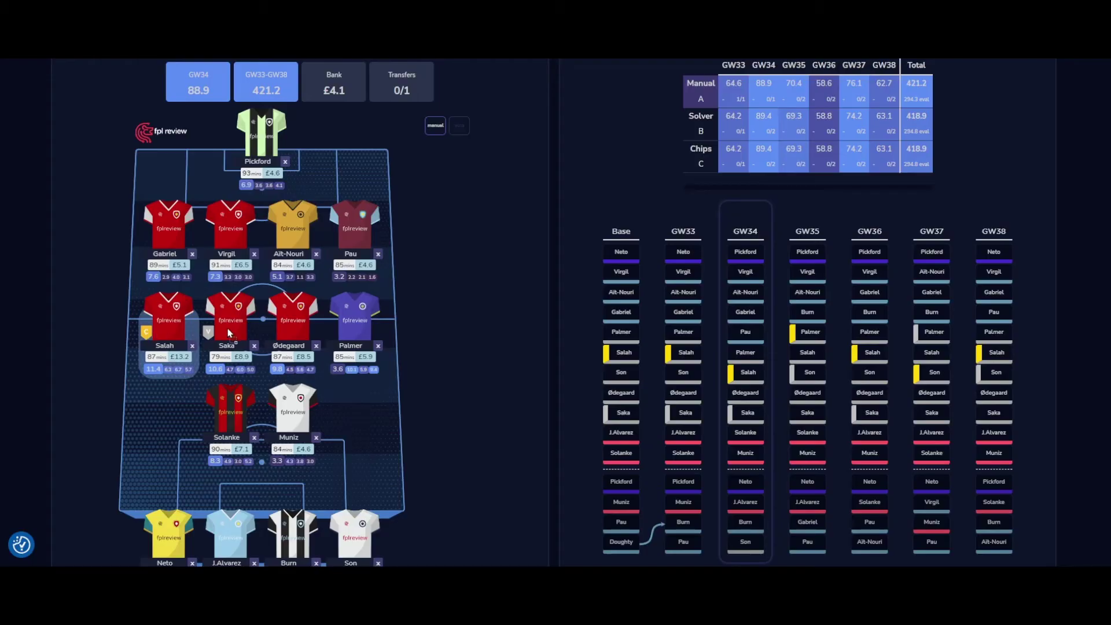
left_click(210, 332)
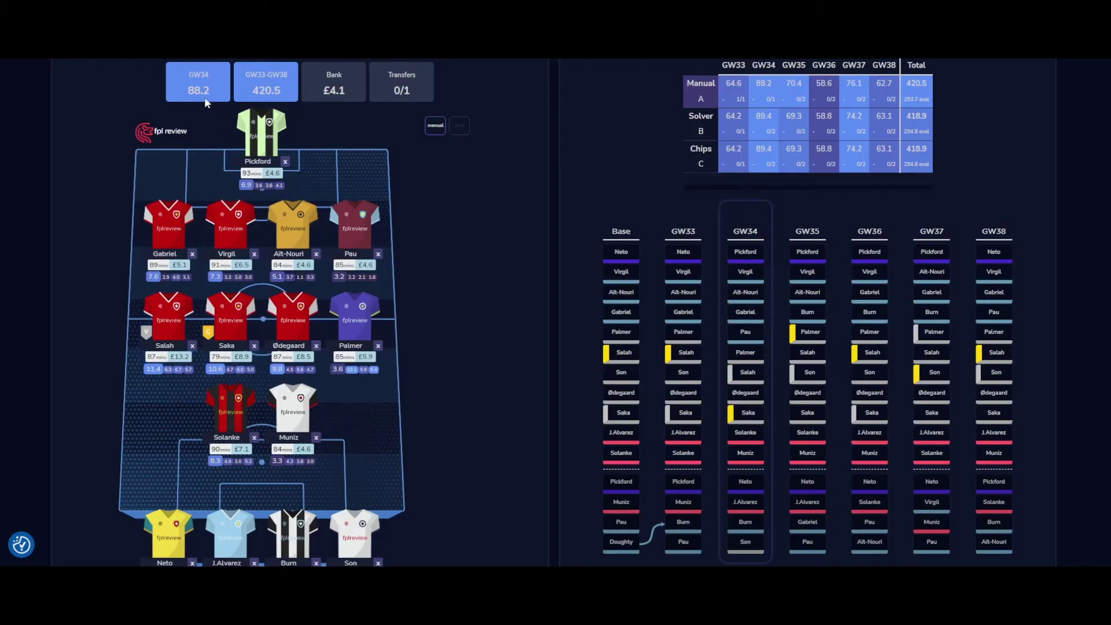
Switch to the Solver draft and run the transfer solver for GW33 to GW38.
scroll(521, 220, "up", 2)
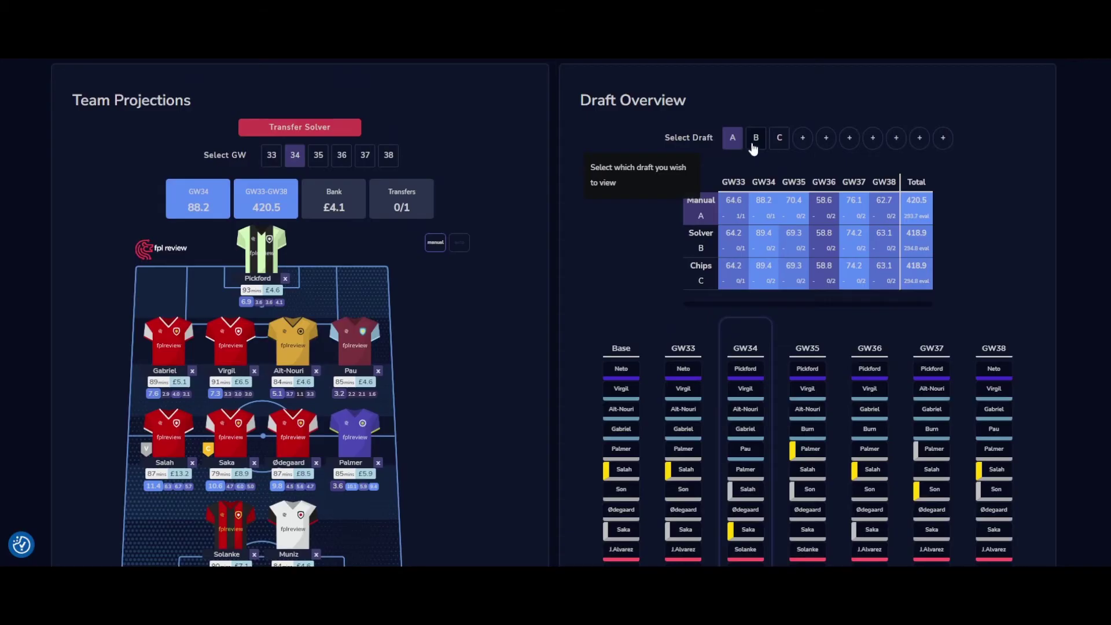
left_click(754, 141)
scroll(325, 251, "up", 3)
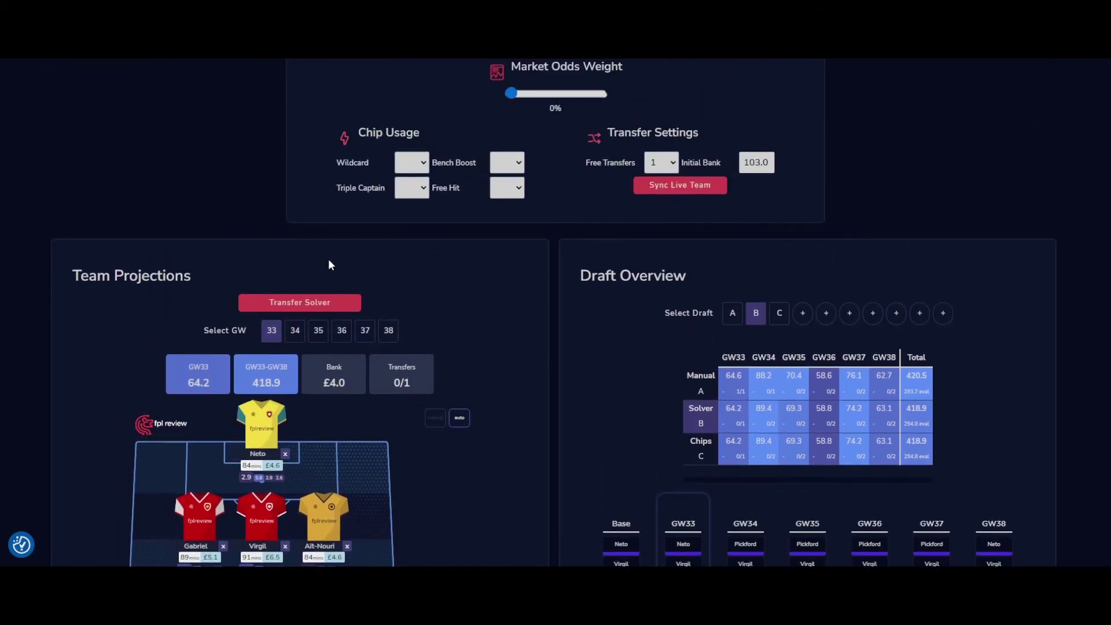
left_click(315, 308)
scroll(538, 289, "down", 4)
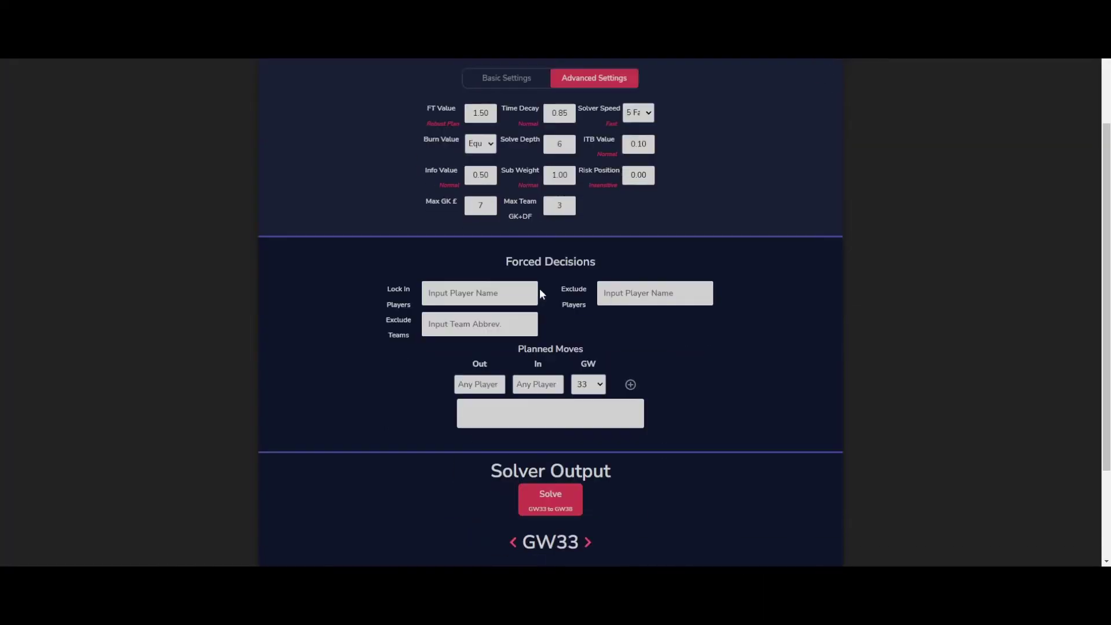
left_click(573, 395)
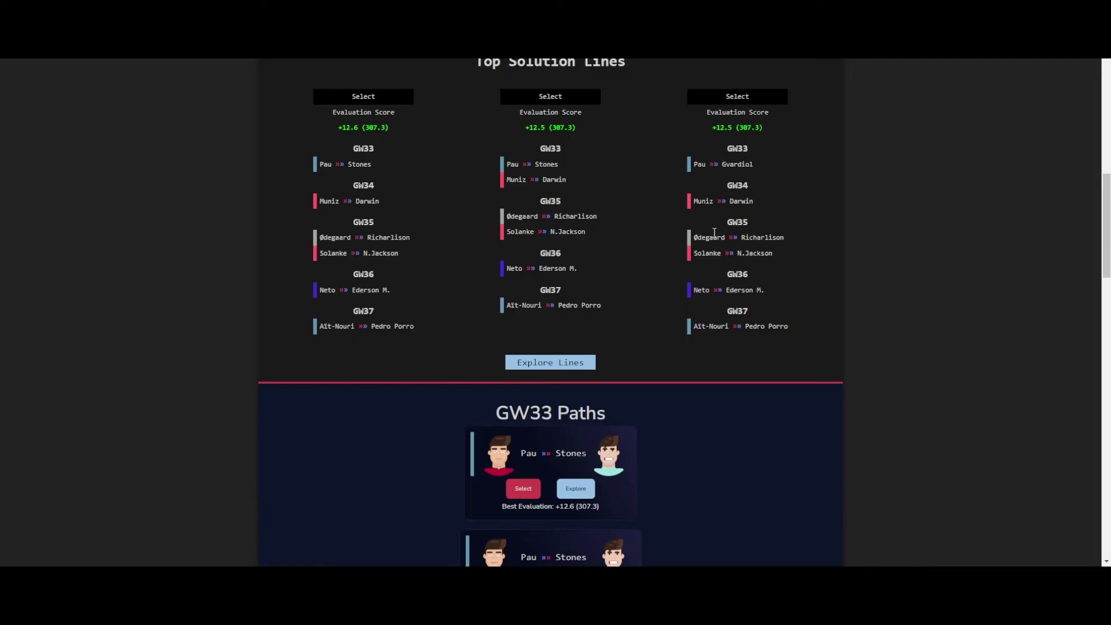
Examine the solver's top solution lines and the suggested GW33 transfer paths.
scroll(723, 249, "down", 10)
scroll(619, 128, "down", 10)
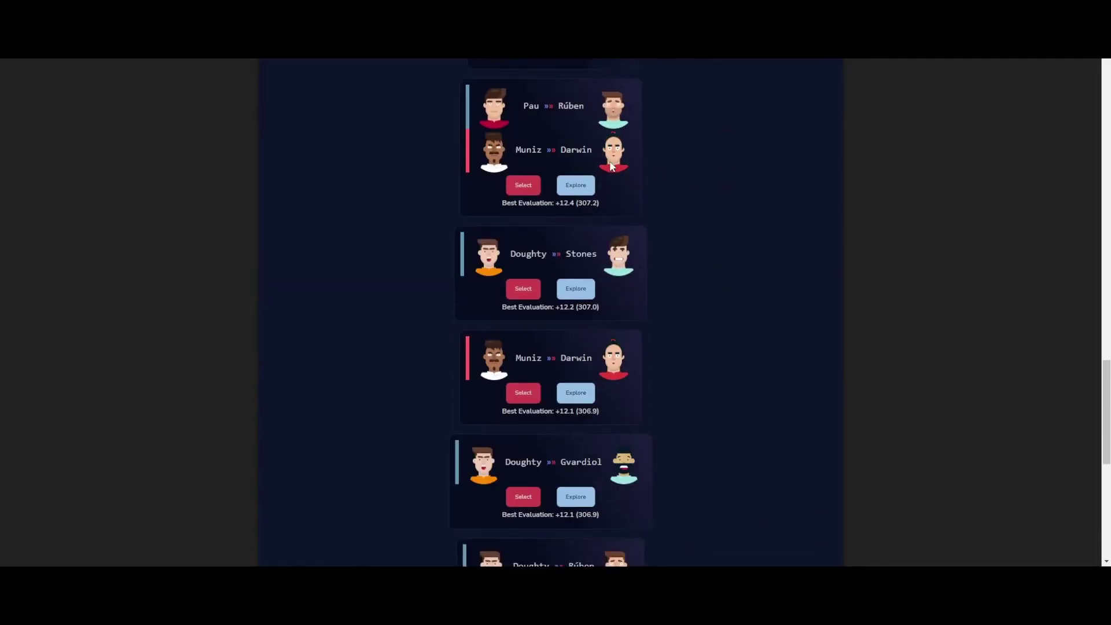
scroll(613, 243, "up", 10)
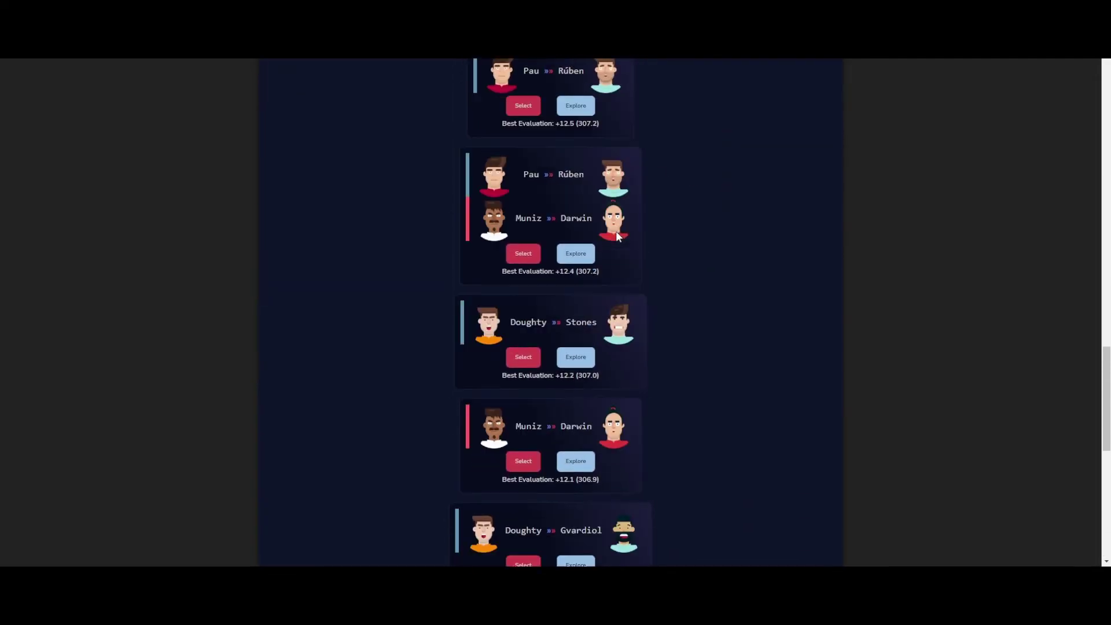
scroll(625, 289, "up", 3)
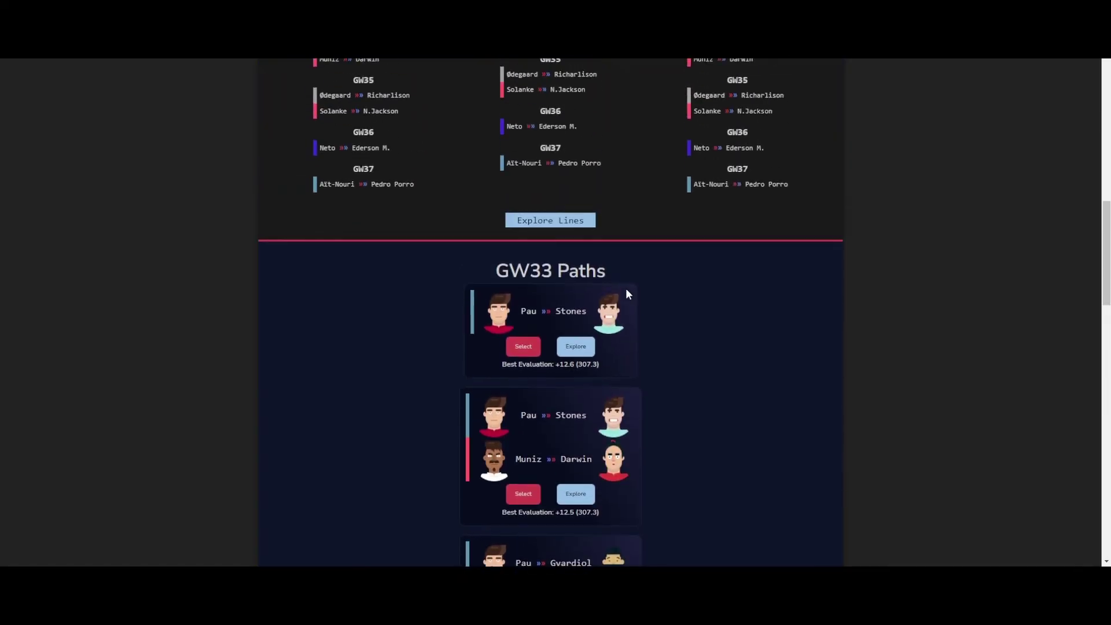
scroll(627, 295, "up", 1)
scroll(627, 324, "up", 3)
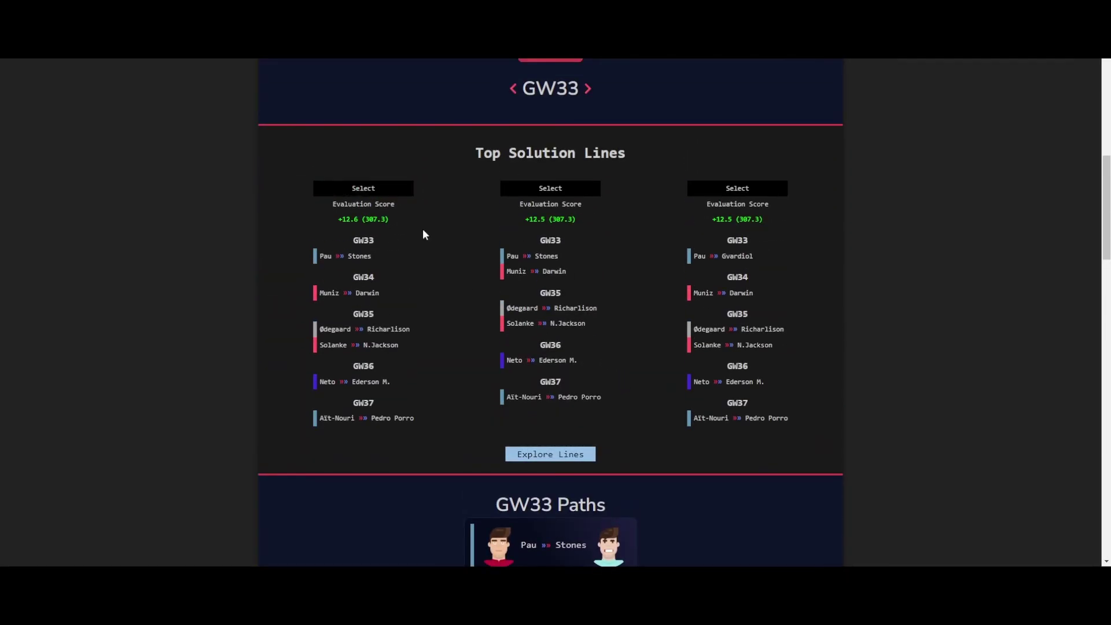
scroll(554, 440, "down", 3)
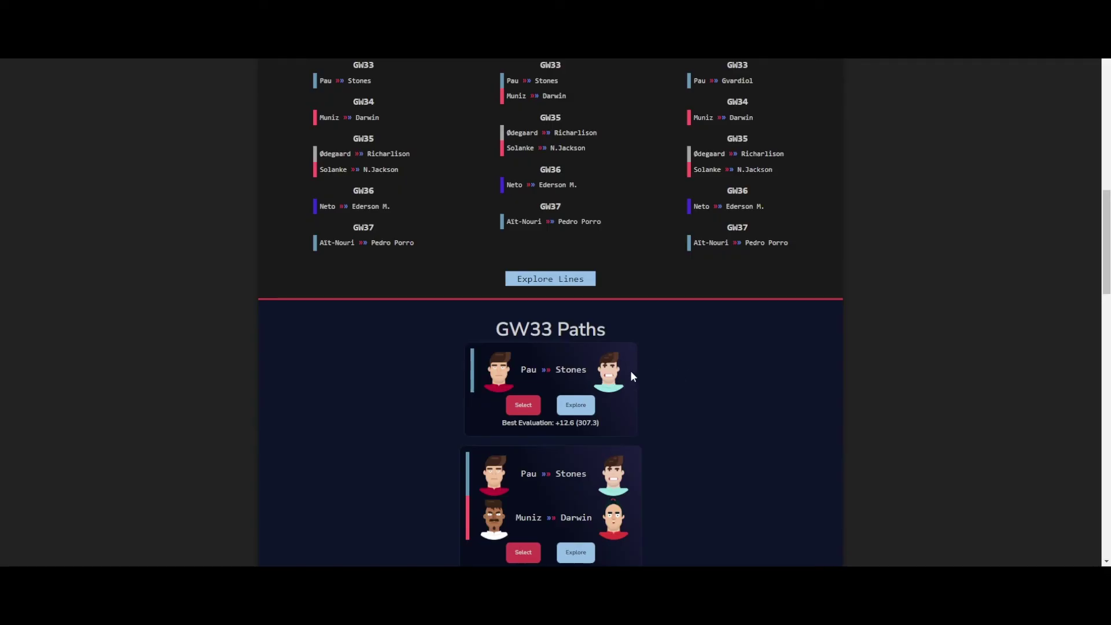
Apply the first top solution line, starting with Pau to Stones in GW33, to the Solver draft.
scroll(629, 372, "up", 4)
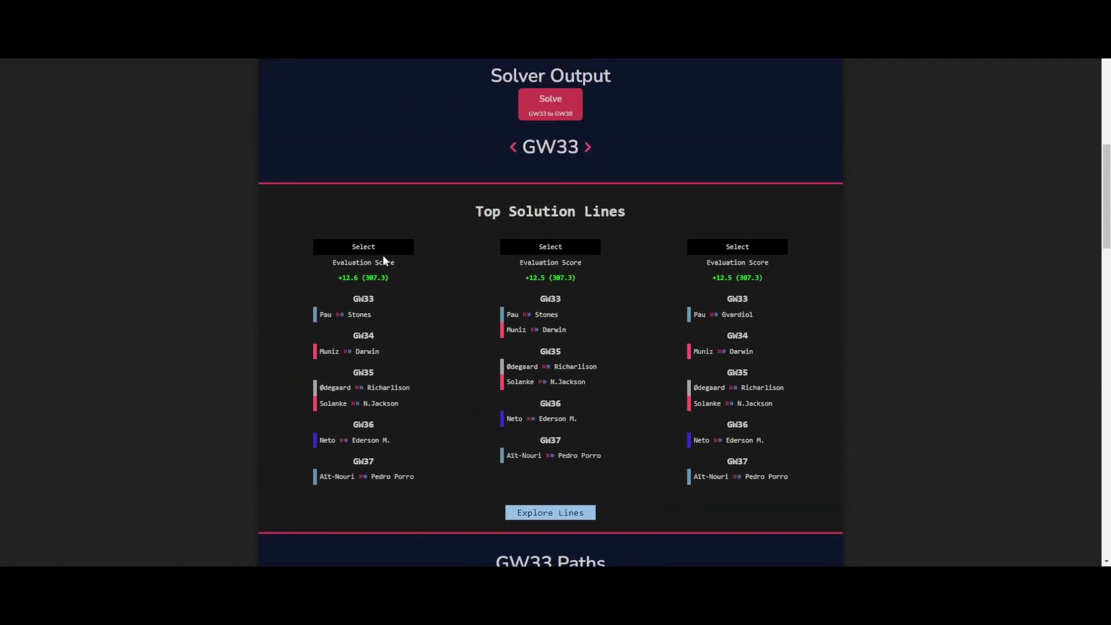
left_click(379, 248)
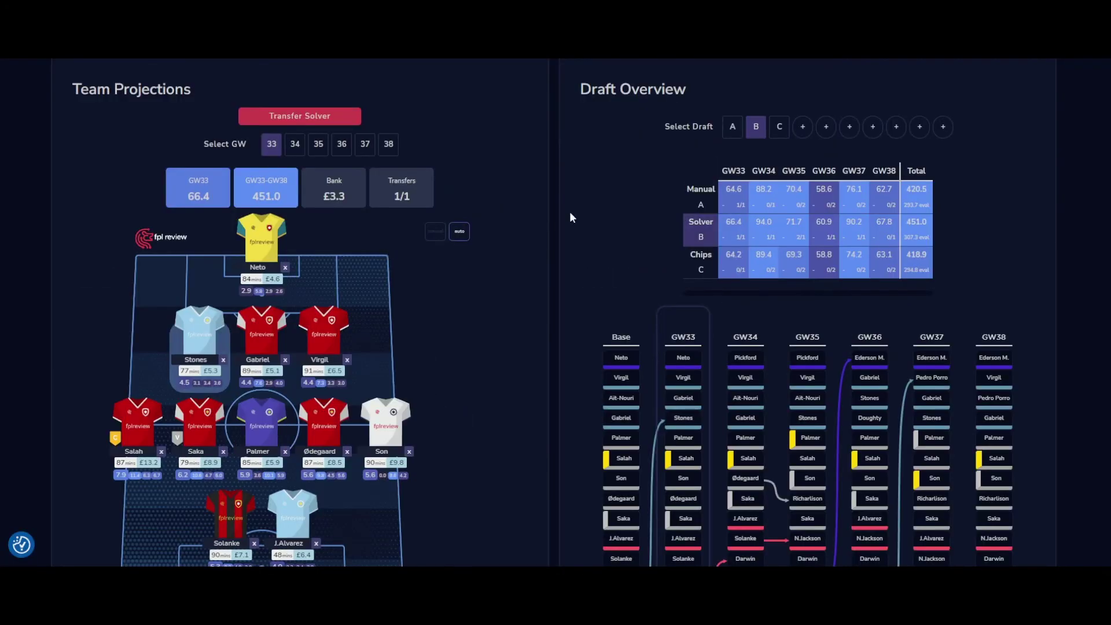
Switch to the Chips draft and set the Wildcard for GW36 and the Free Hit for GW34.
left_click(783, 135)
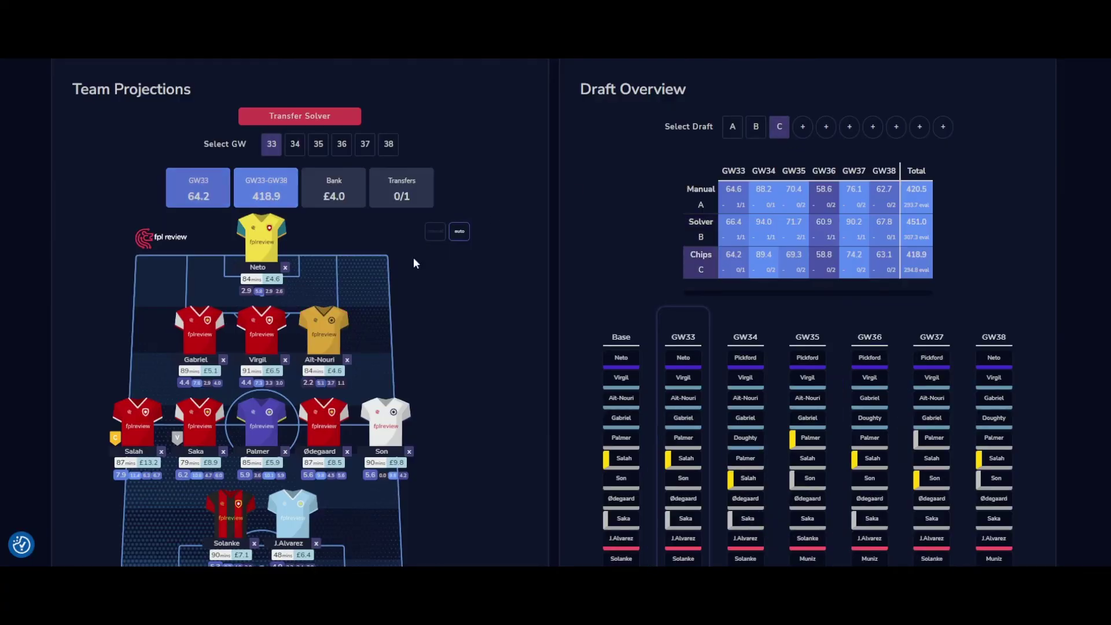
scroll(429, 260, "up", 4)
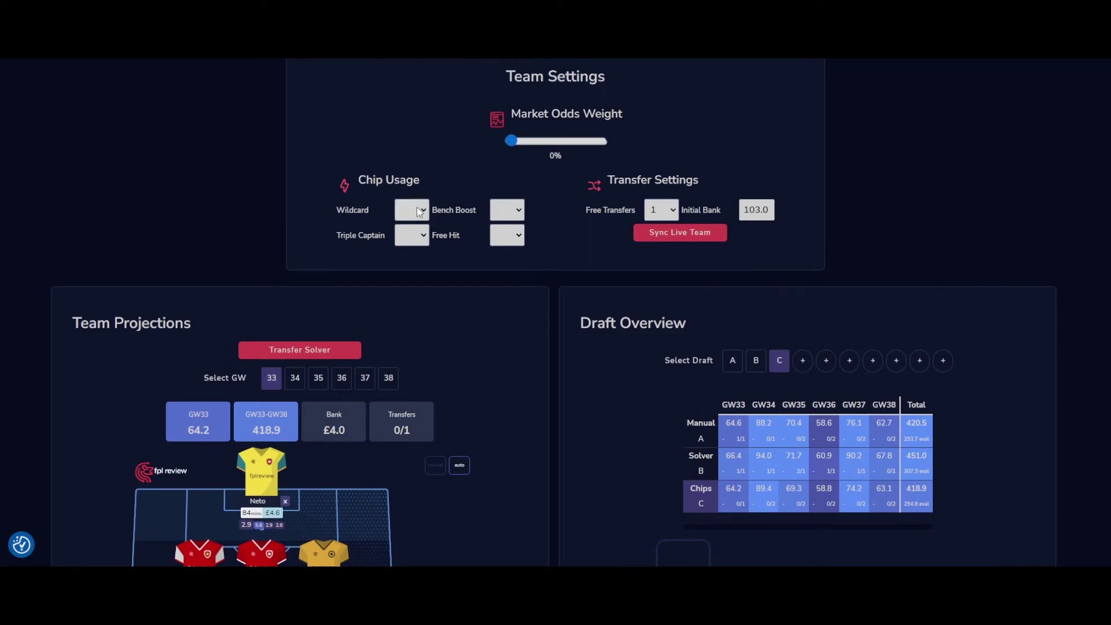
left_click(411, 286)
left_click(514, 237)
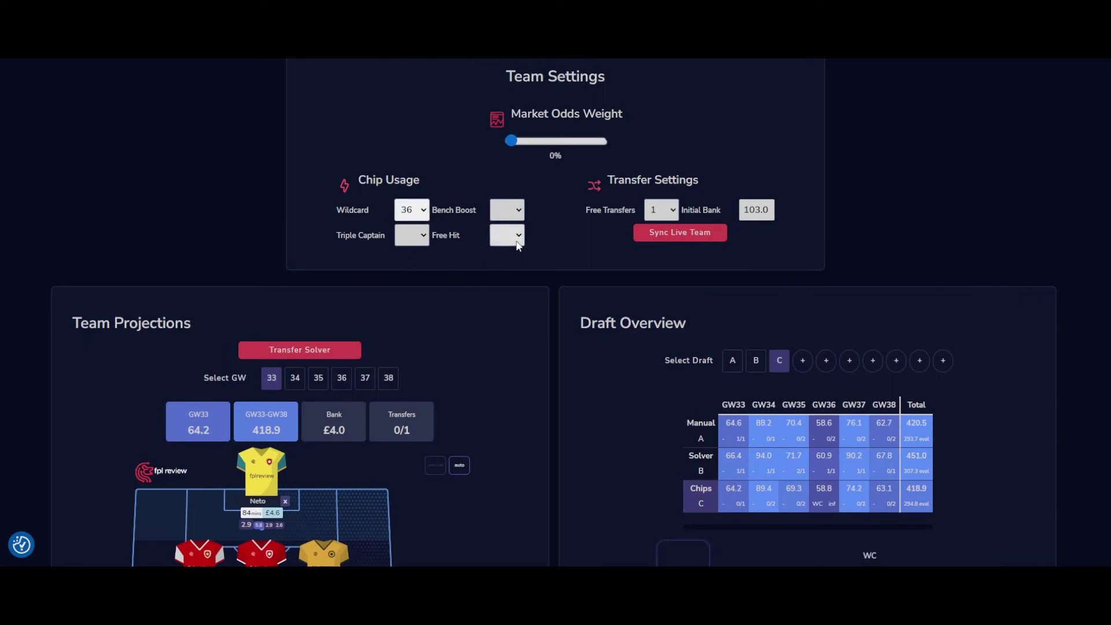
left_click(513, 284)
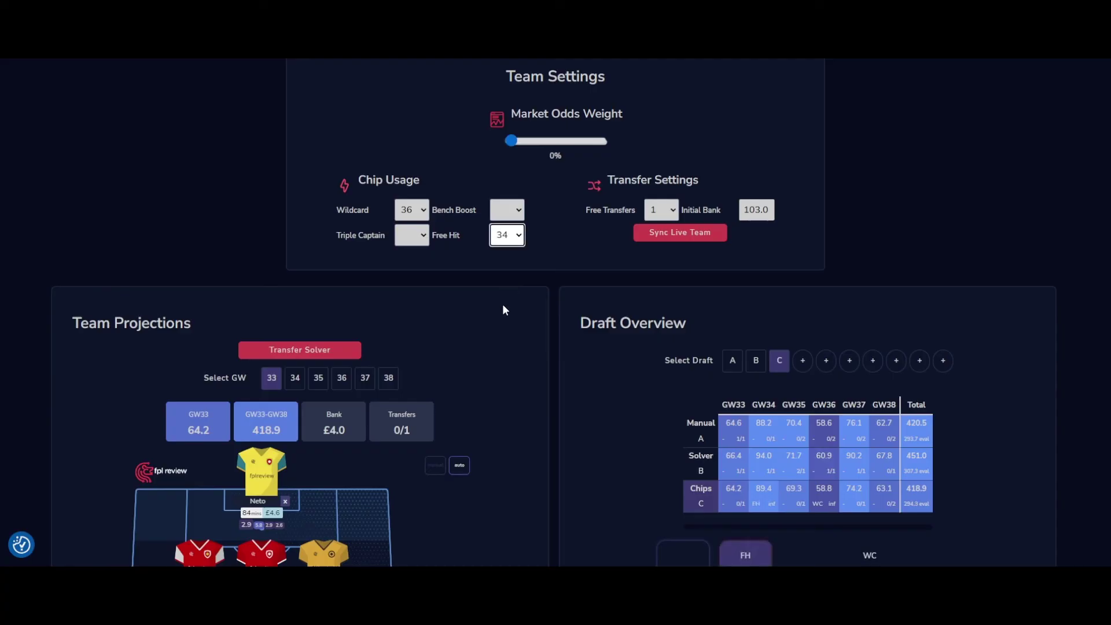
Run the transfer solver on the Chips draft for GW33 to GW35 and apply the first line, with Pau to Stones and Ødegaard to Richarlison.
left_click(333, 352)
scroll(689, 218, "down", 4)
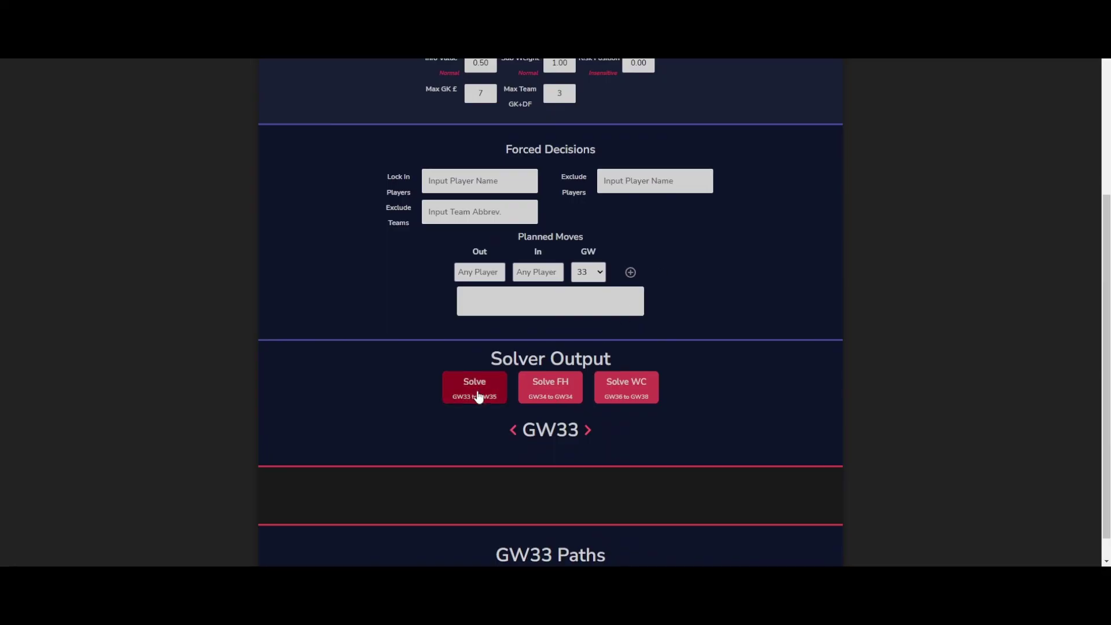
left_click(478, 397)
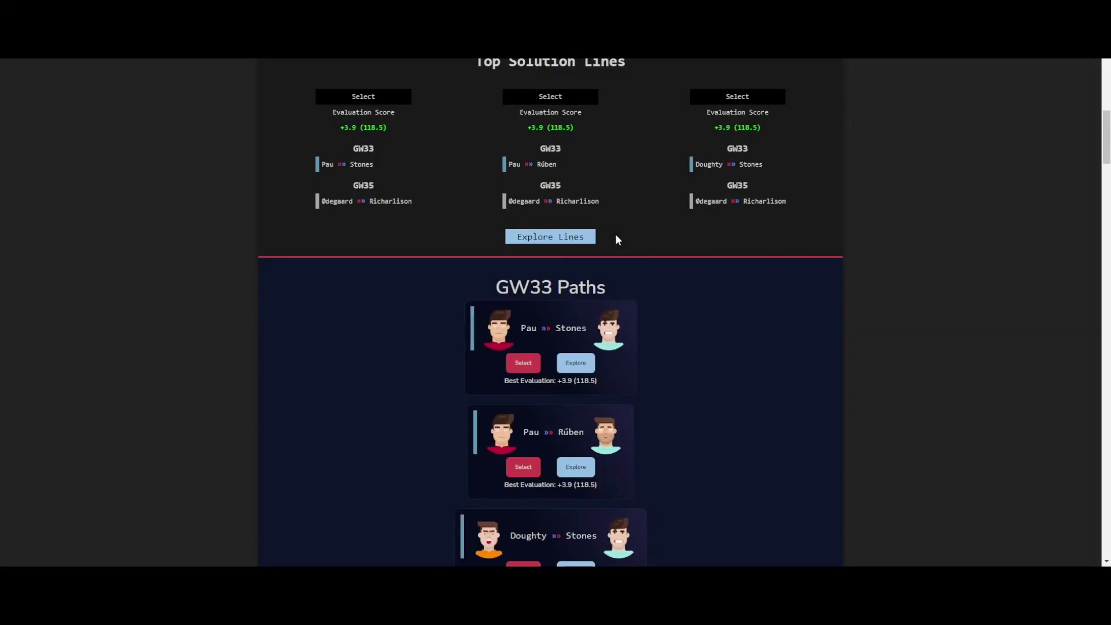
left_click(363, 97)
Solve the GW34 Free Hit squad for the Chips draft and apply the first solution, with Pickford and Bentley as goalkeepers.
scroll(324, 174, "down", 4)
left_click(347, 120)
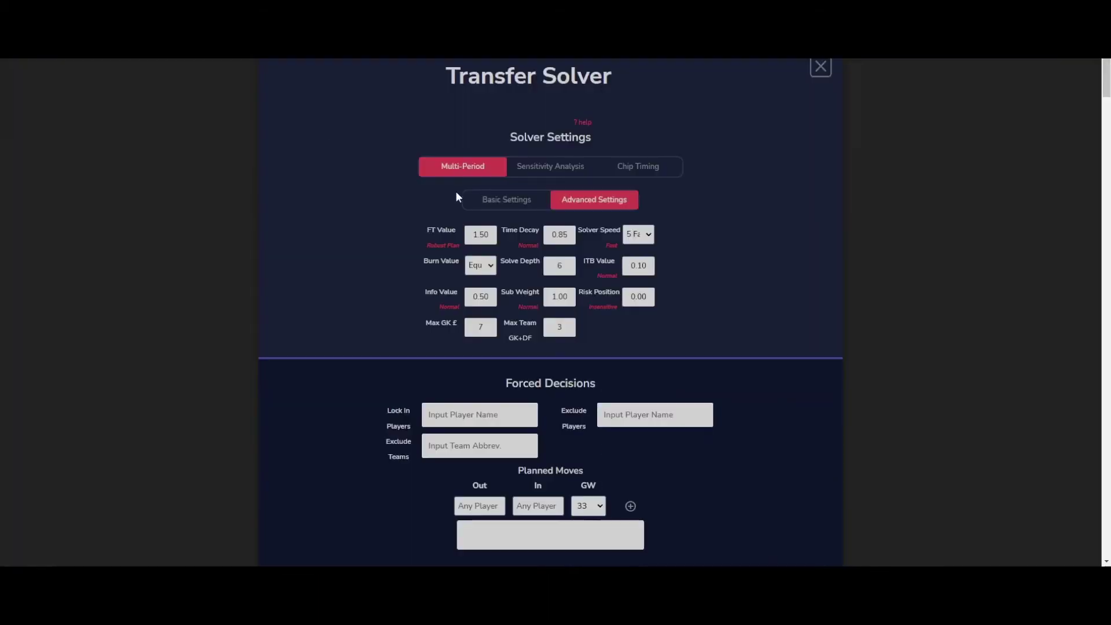
scroll(456, 194, "down", 5)
left_click(547, 341)
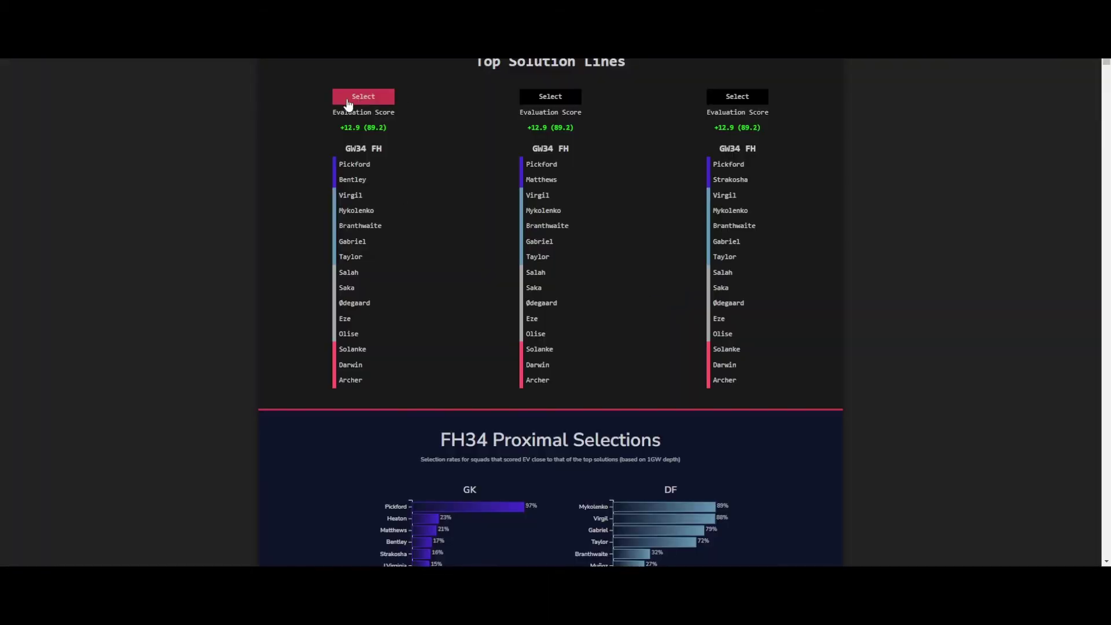
left_click(364, 97)
Solve the GW36 Wildcard squad for the Chips draft and apply the first solution, with Onana, Raya and Burn.
left_click(324, 119)
scroll(634, 324, "down", 2)
left_click(634, 324)
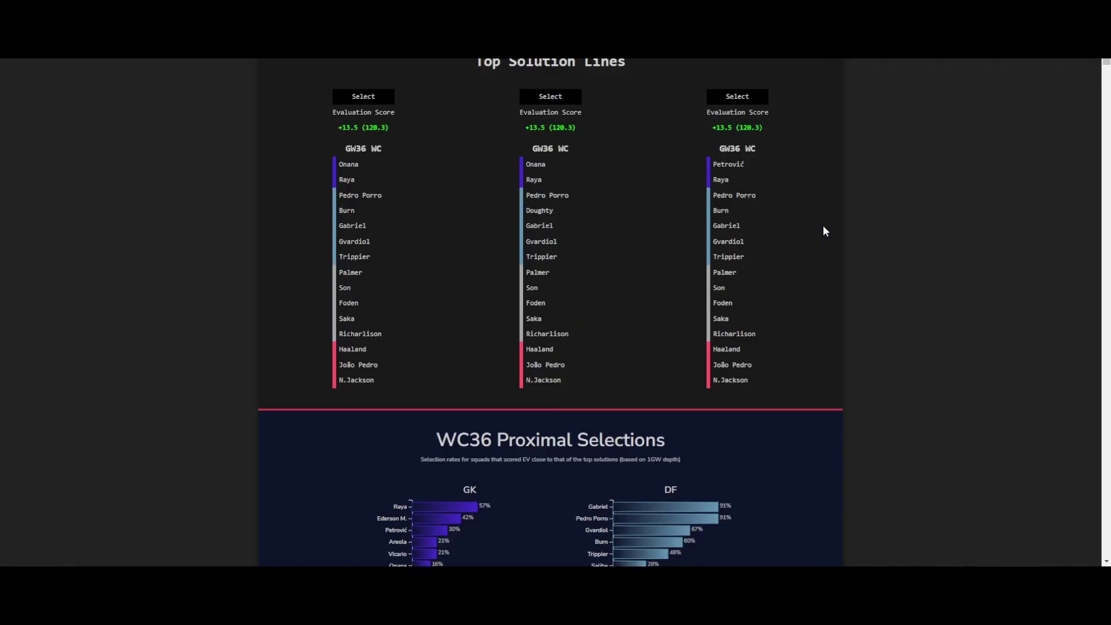
left_click(378, 97)
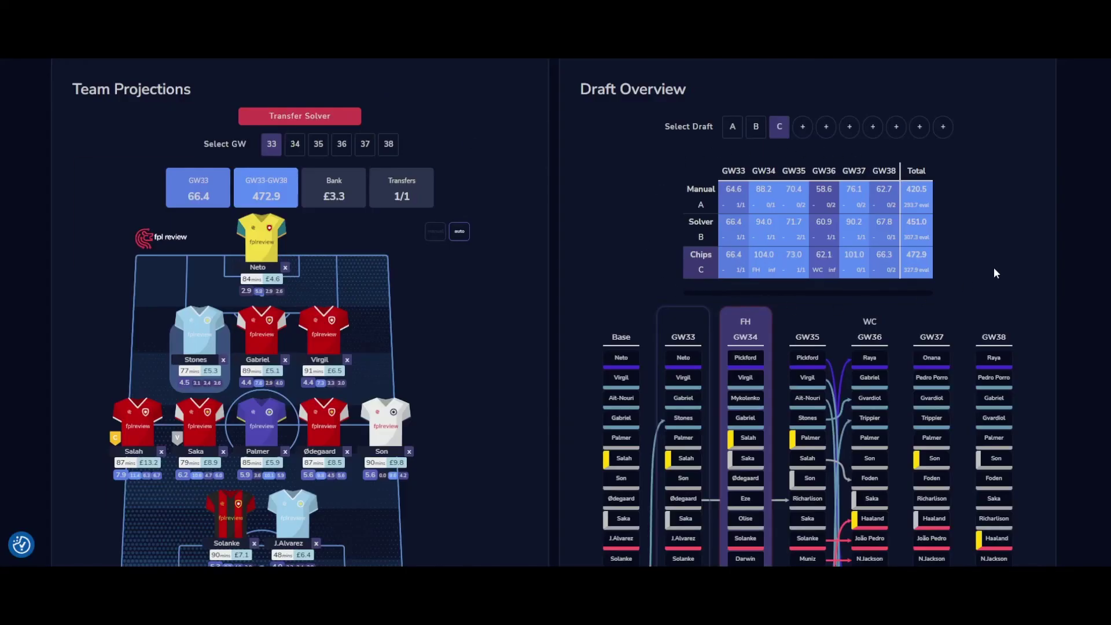
Save all drafts and return to the overview comparing the Manual, Solver and Chips drafts.
scroll(893, 173, "down", 7)
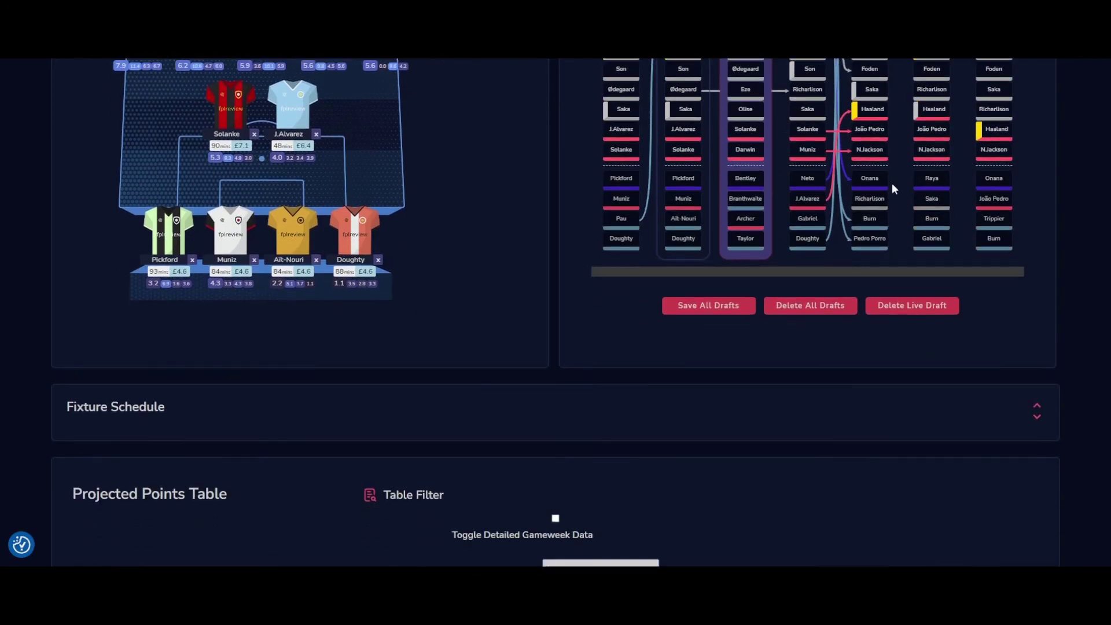
left_click(738, 316)
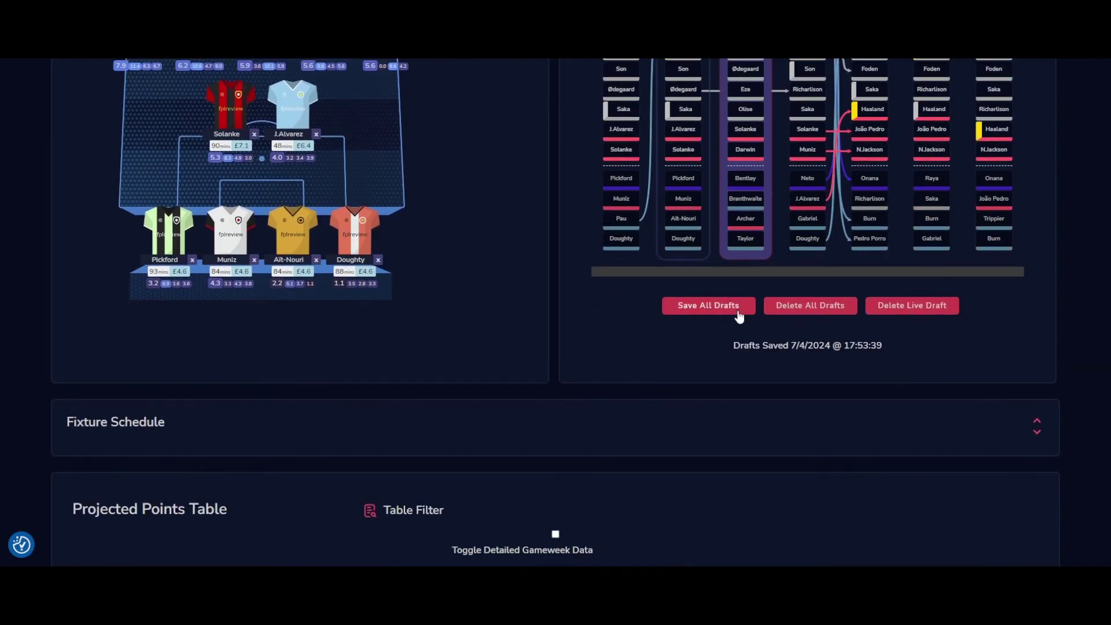
scroll(970, 232, "up", 5)
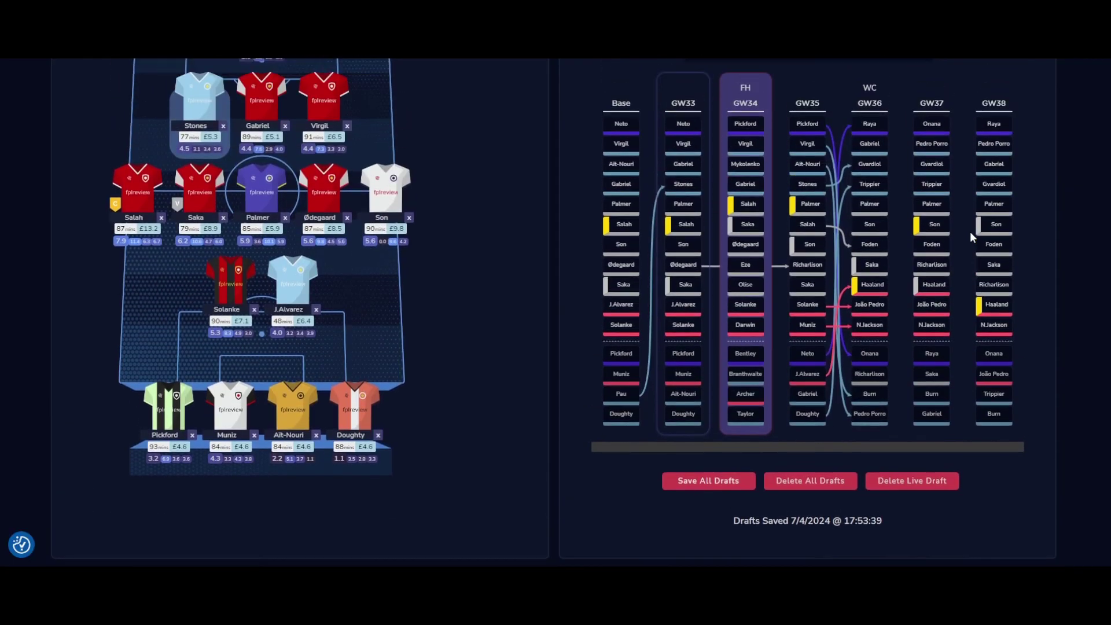
scroll(971, 237, "up", 1)
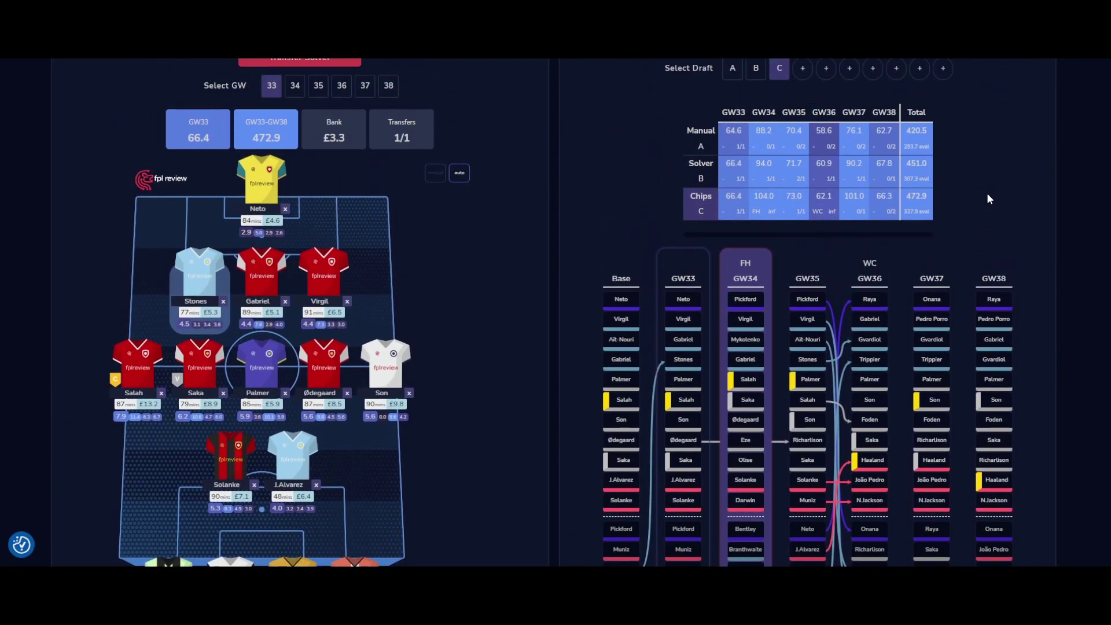
scroll(988, 194, "up", 2)
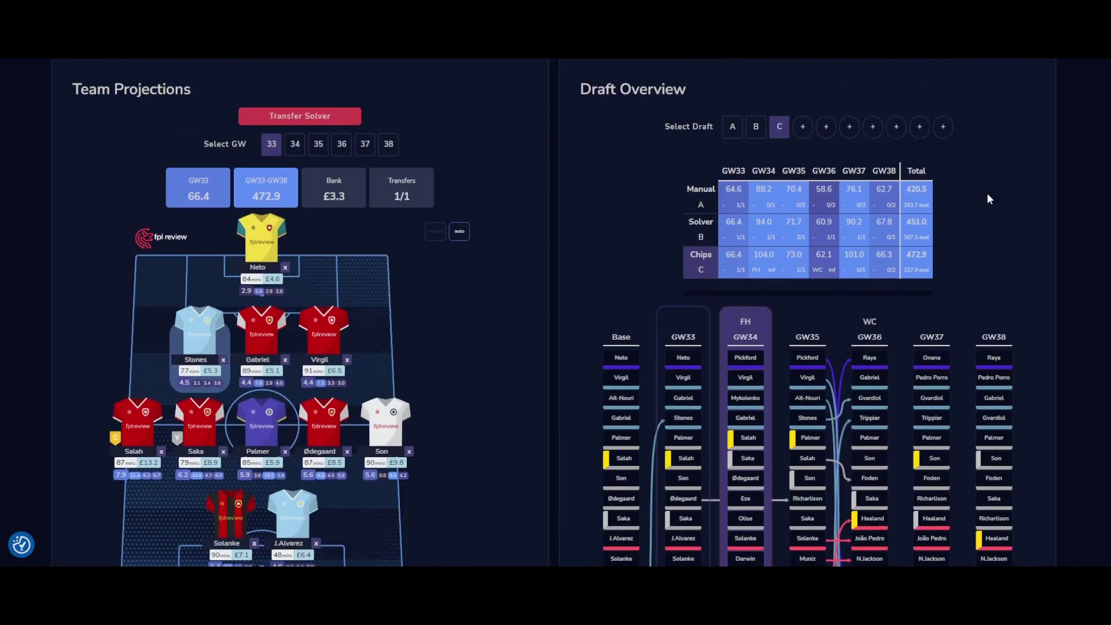